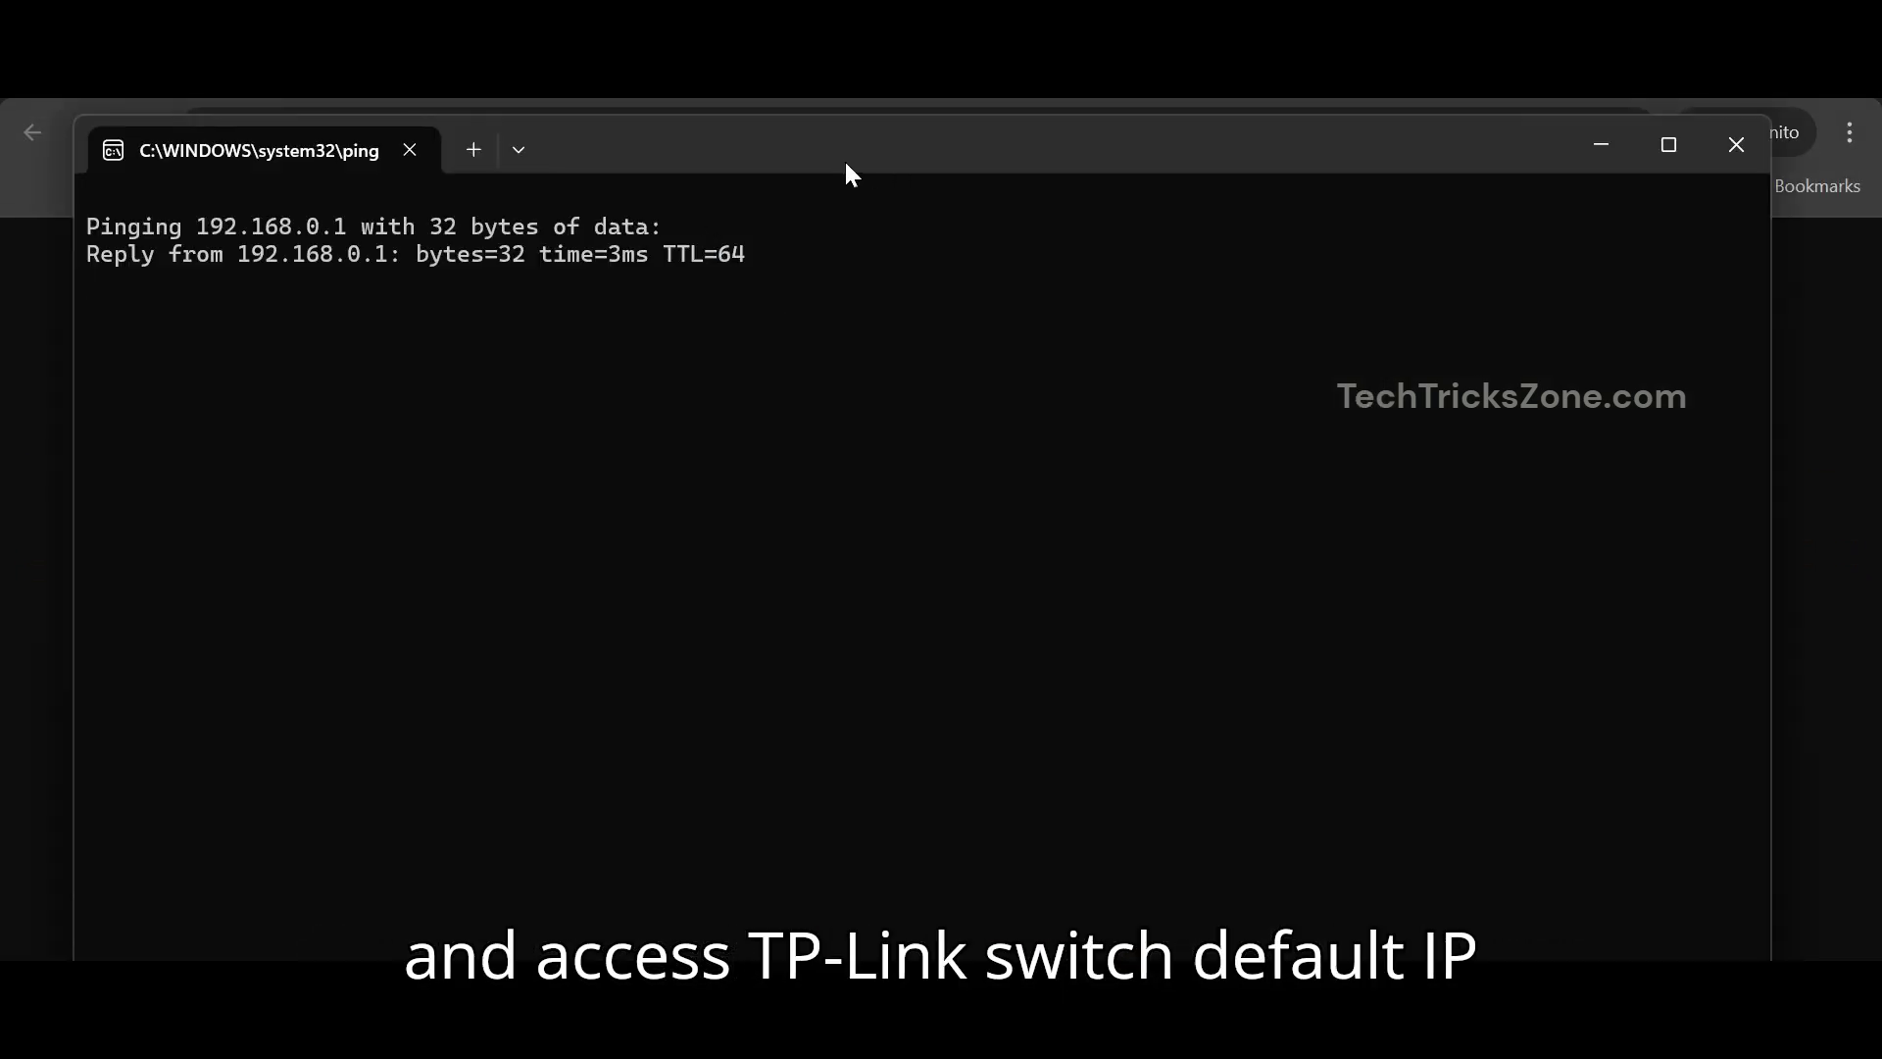
- Bring the browser forward and load the switch's login page at 192.168.0.1
drag(846, 164, 932, 338)
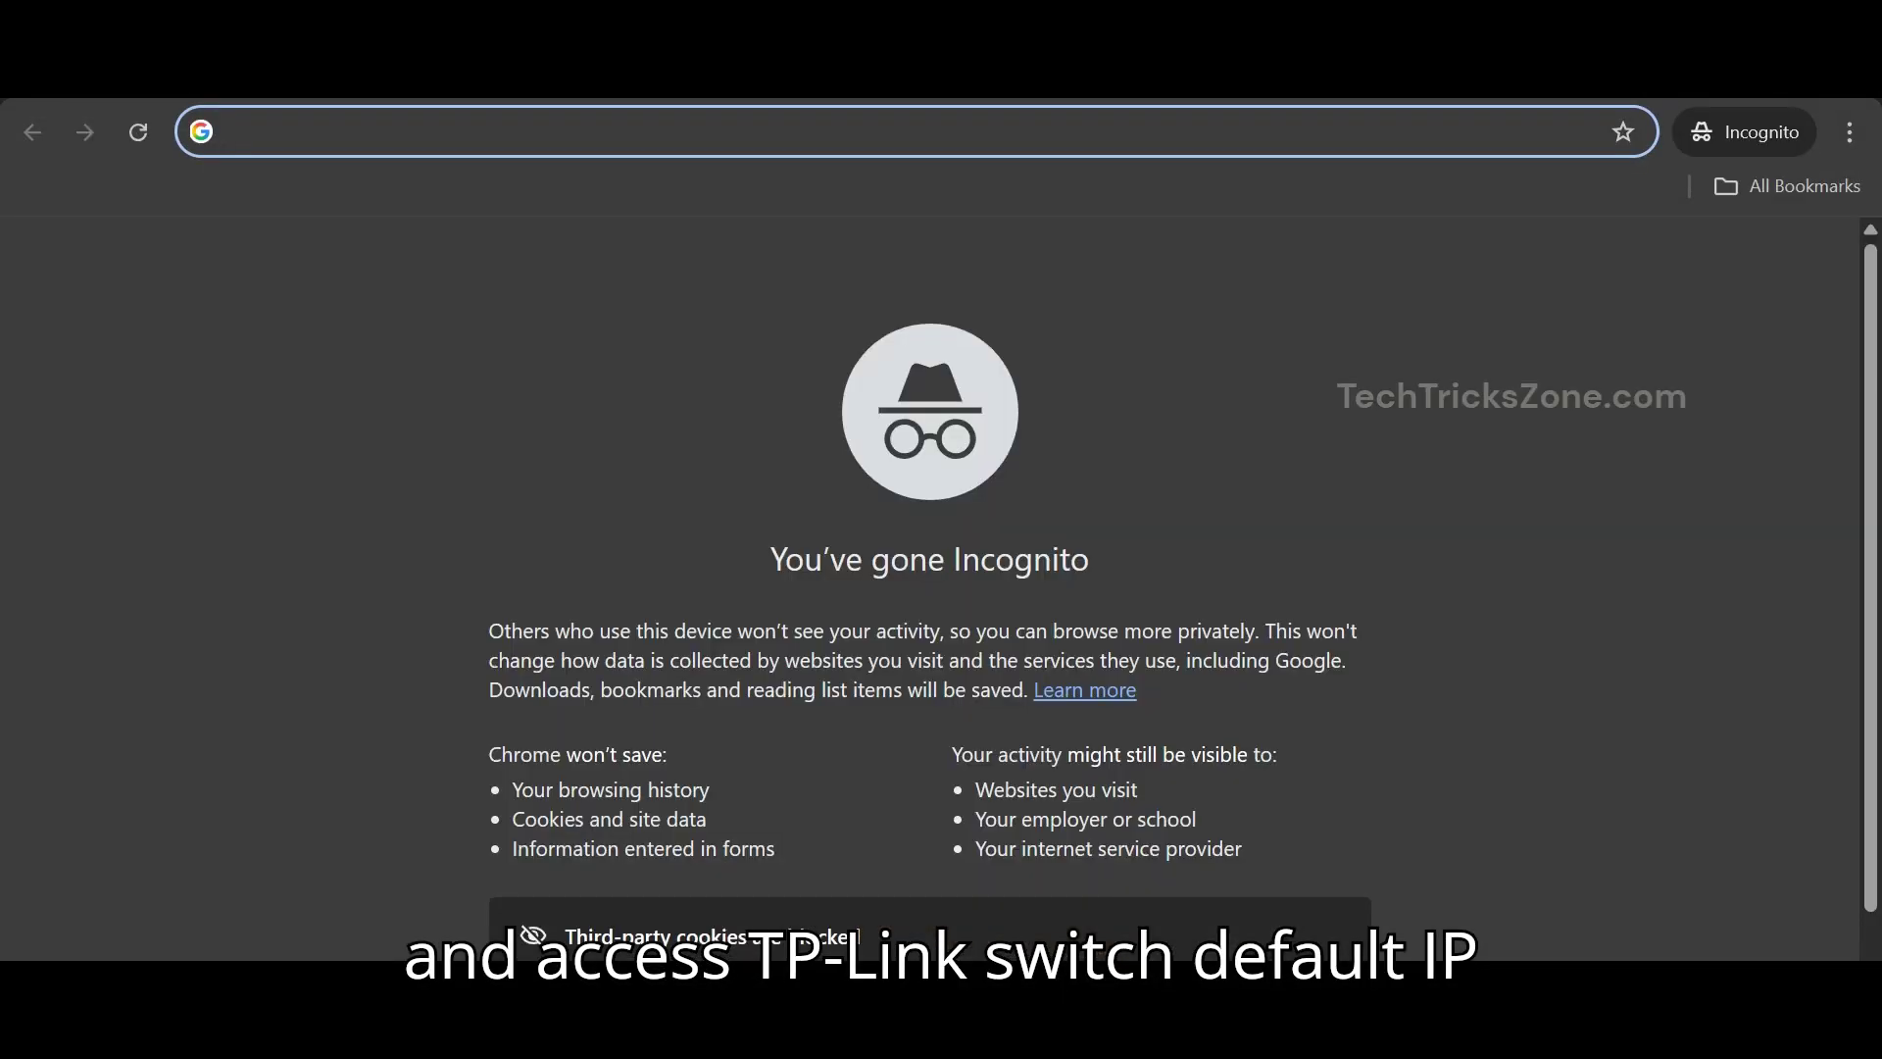
text(192.168.0.1)
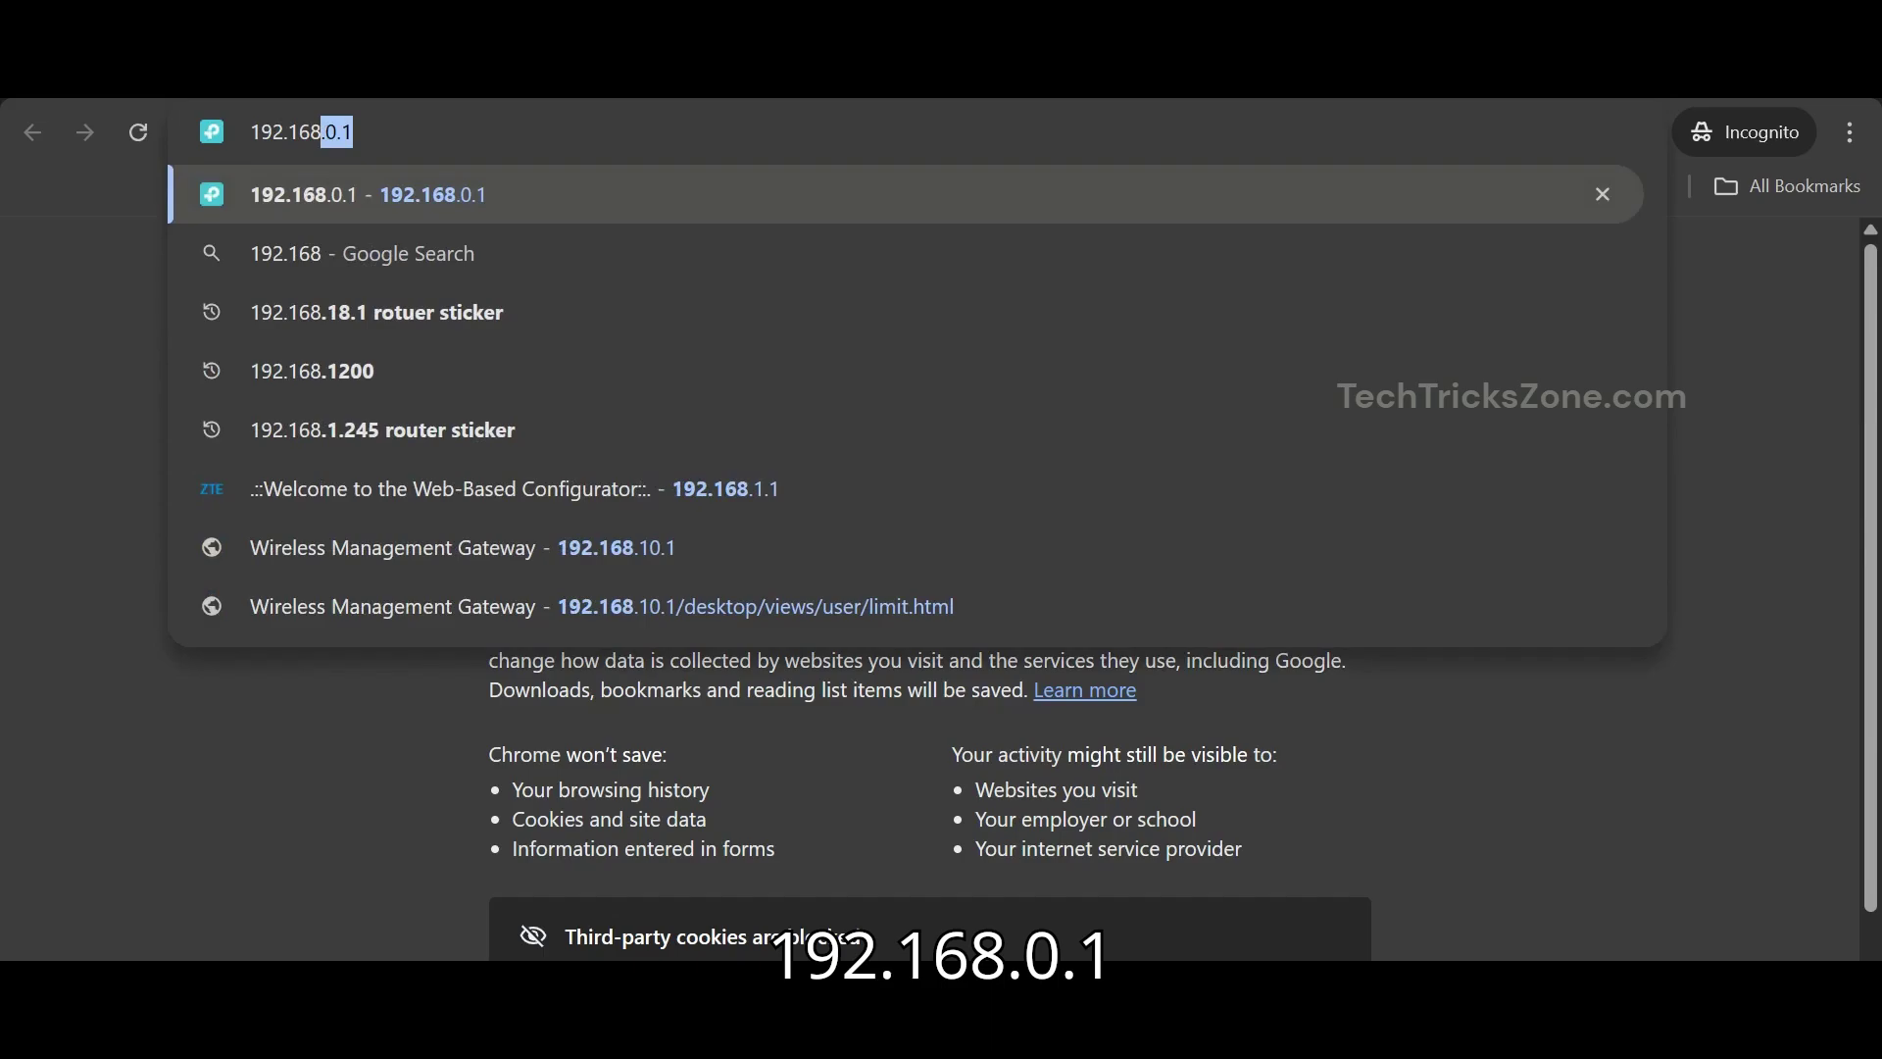
key(Return)
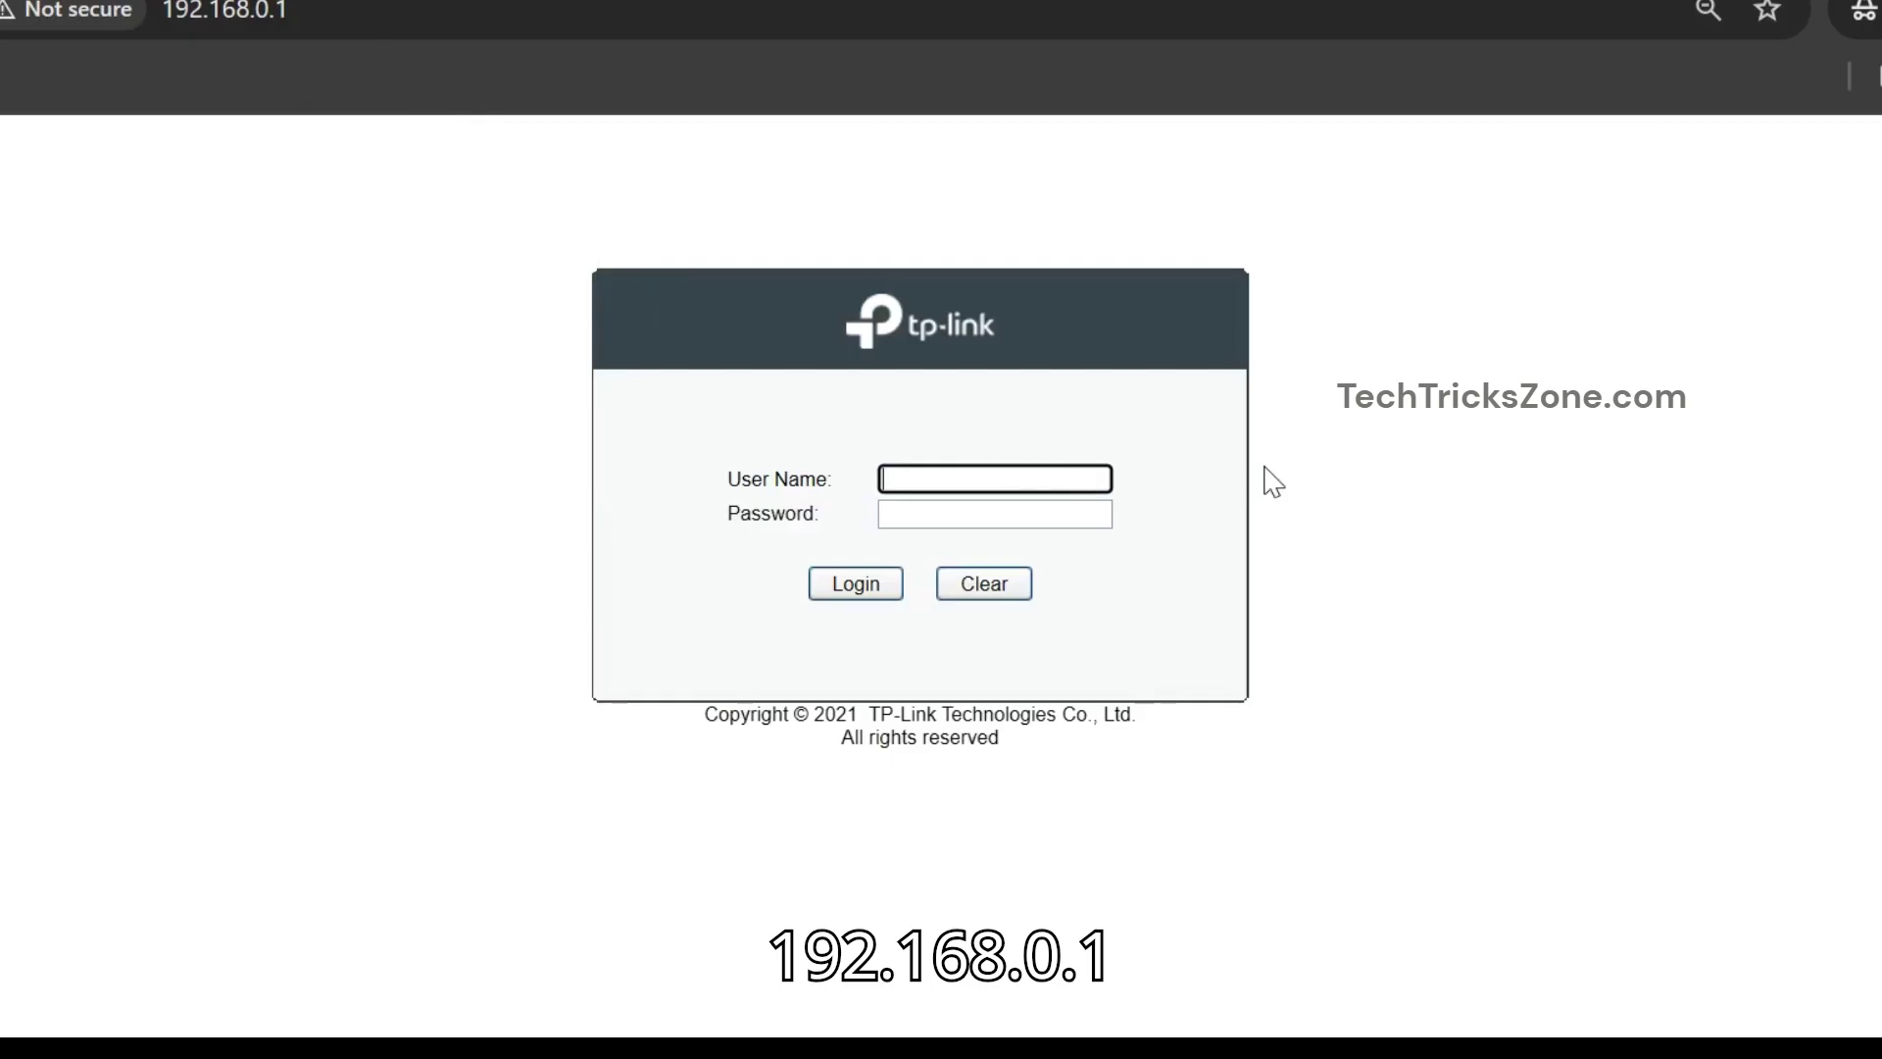
- Log in with the default admin credentials and note firmware 1.0.0 Build 20211209 Rel.52369
text(admin)
click(995, 513)
text(ad)
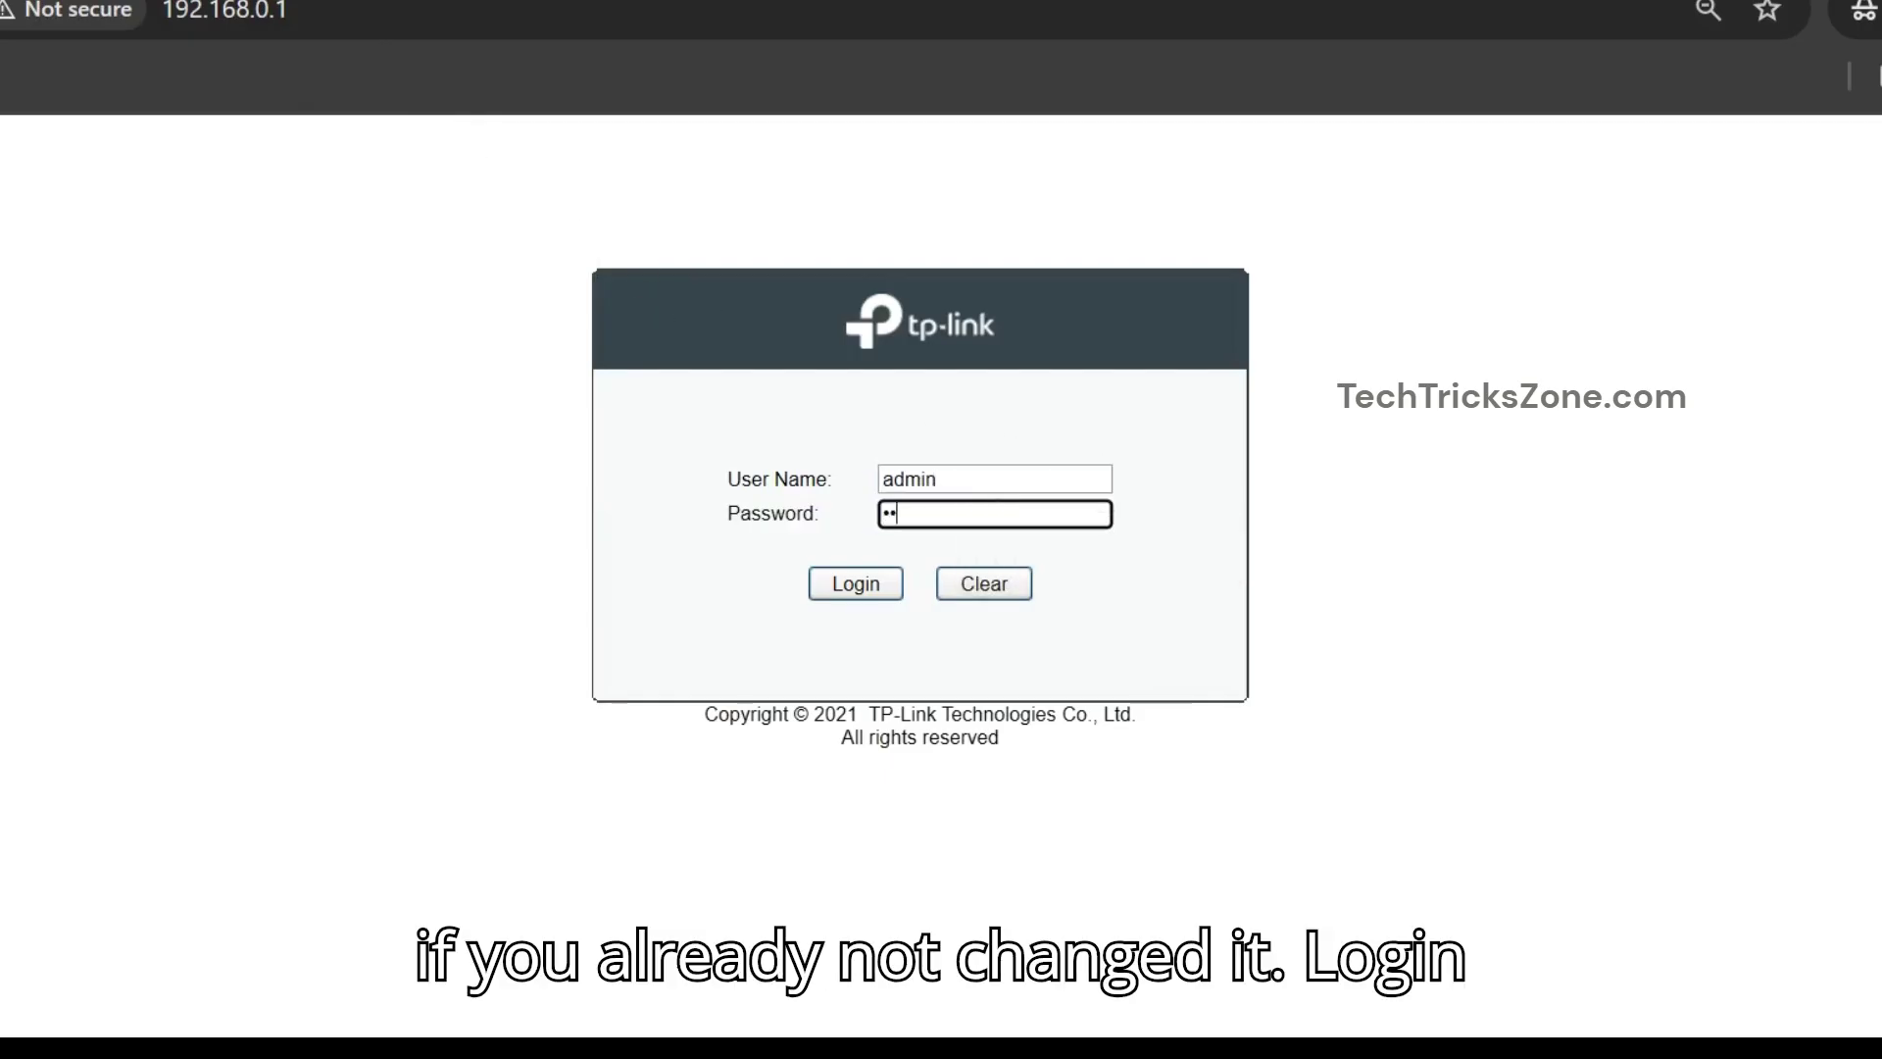
key(Return)
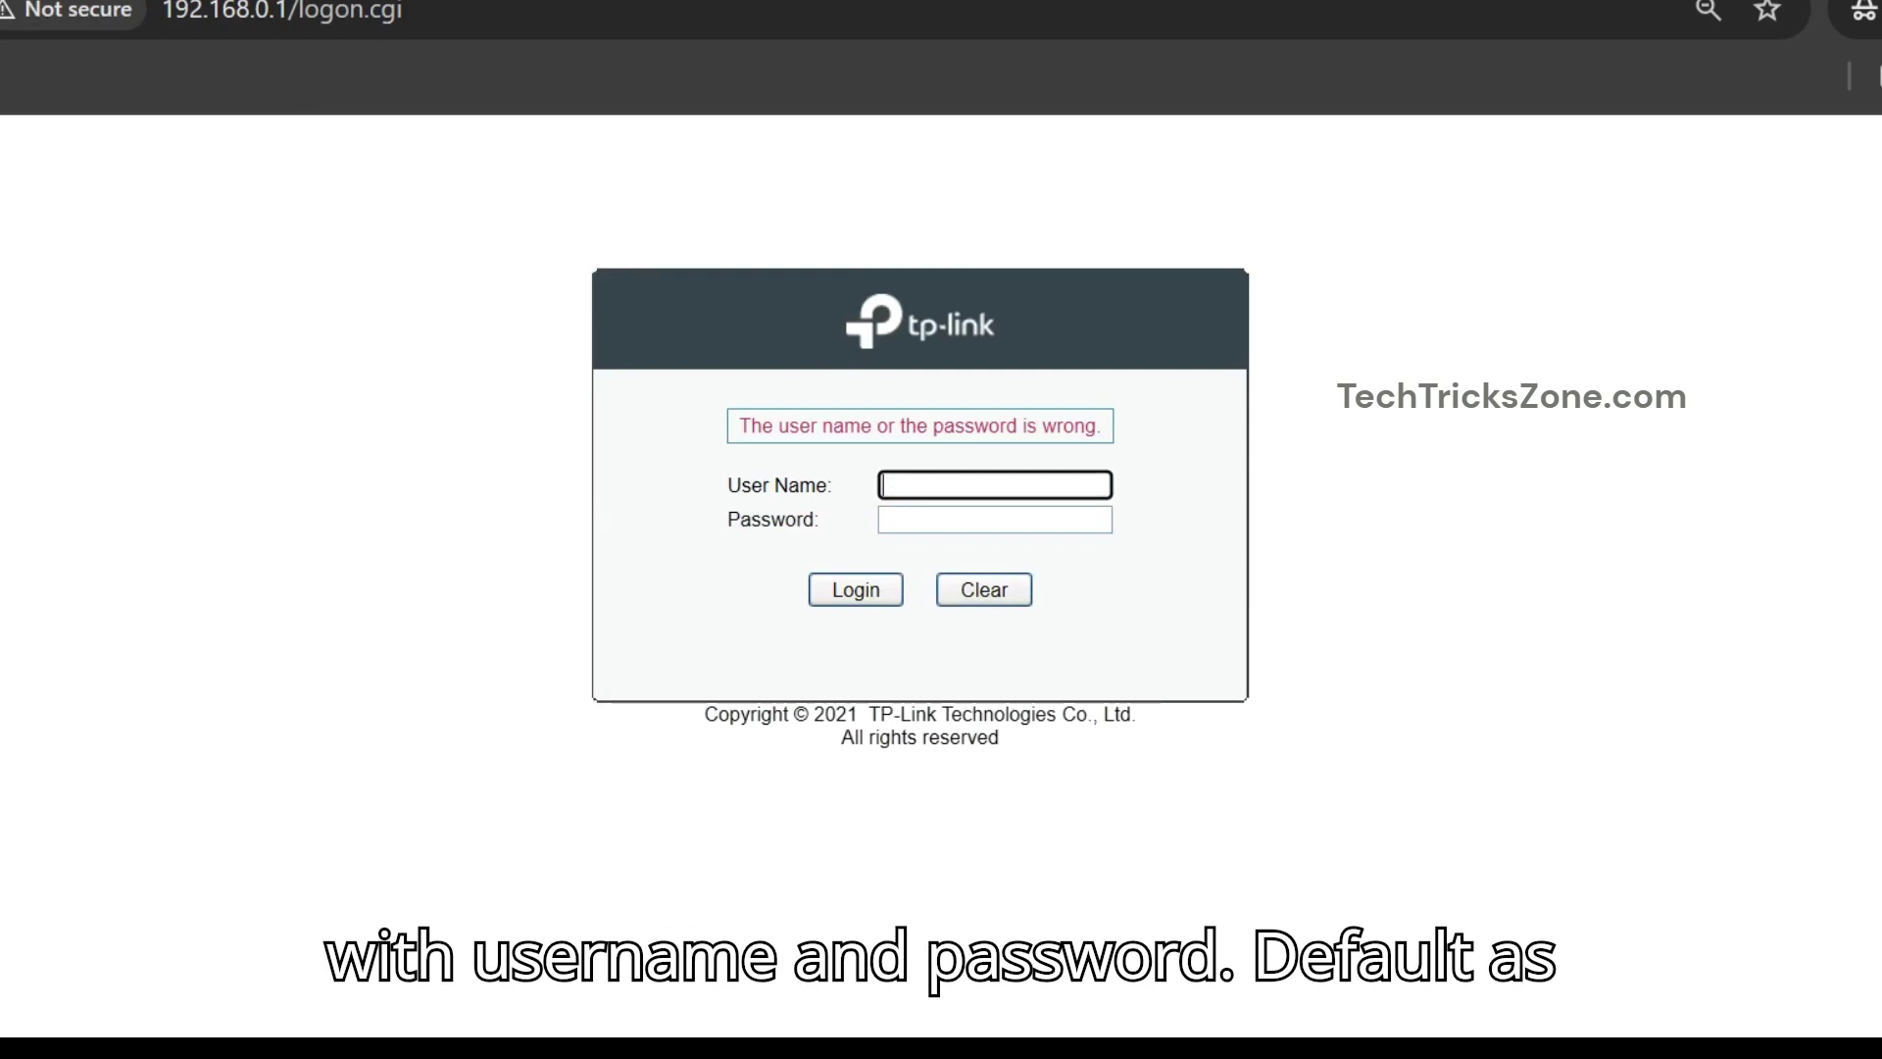
text(admin)
key(Tab)
text(adm)
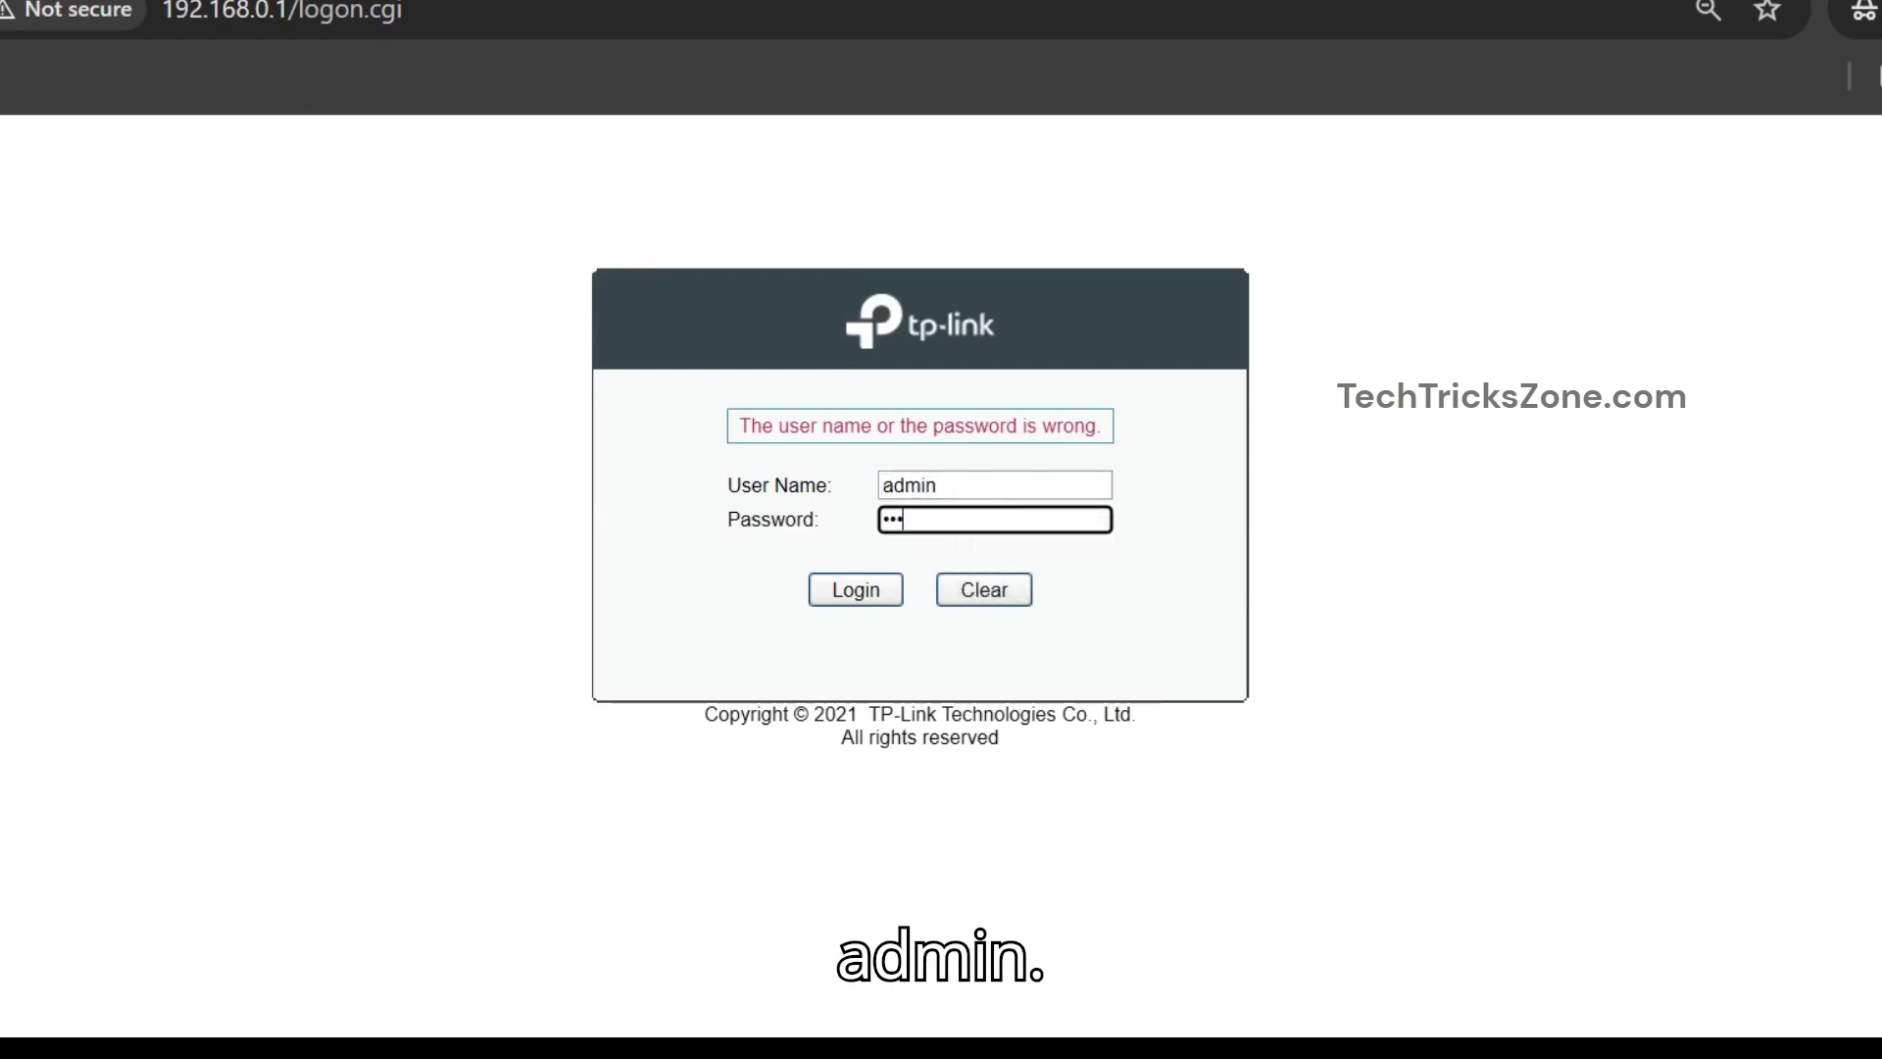
text(in)
key(Return)
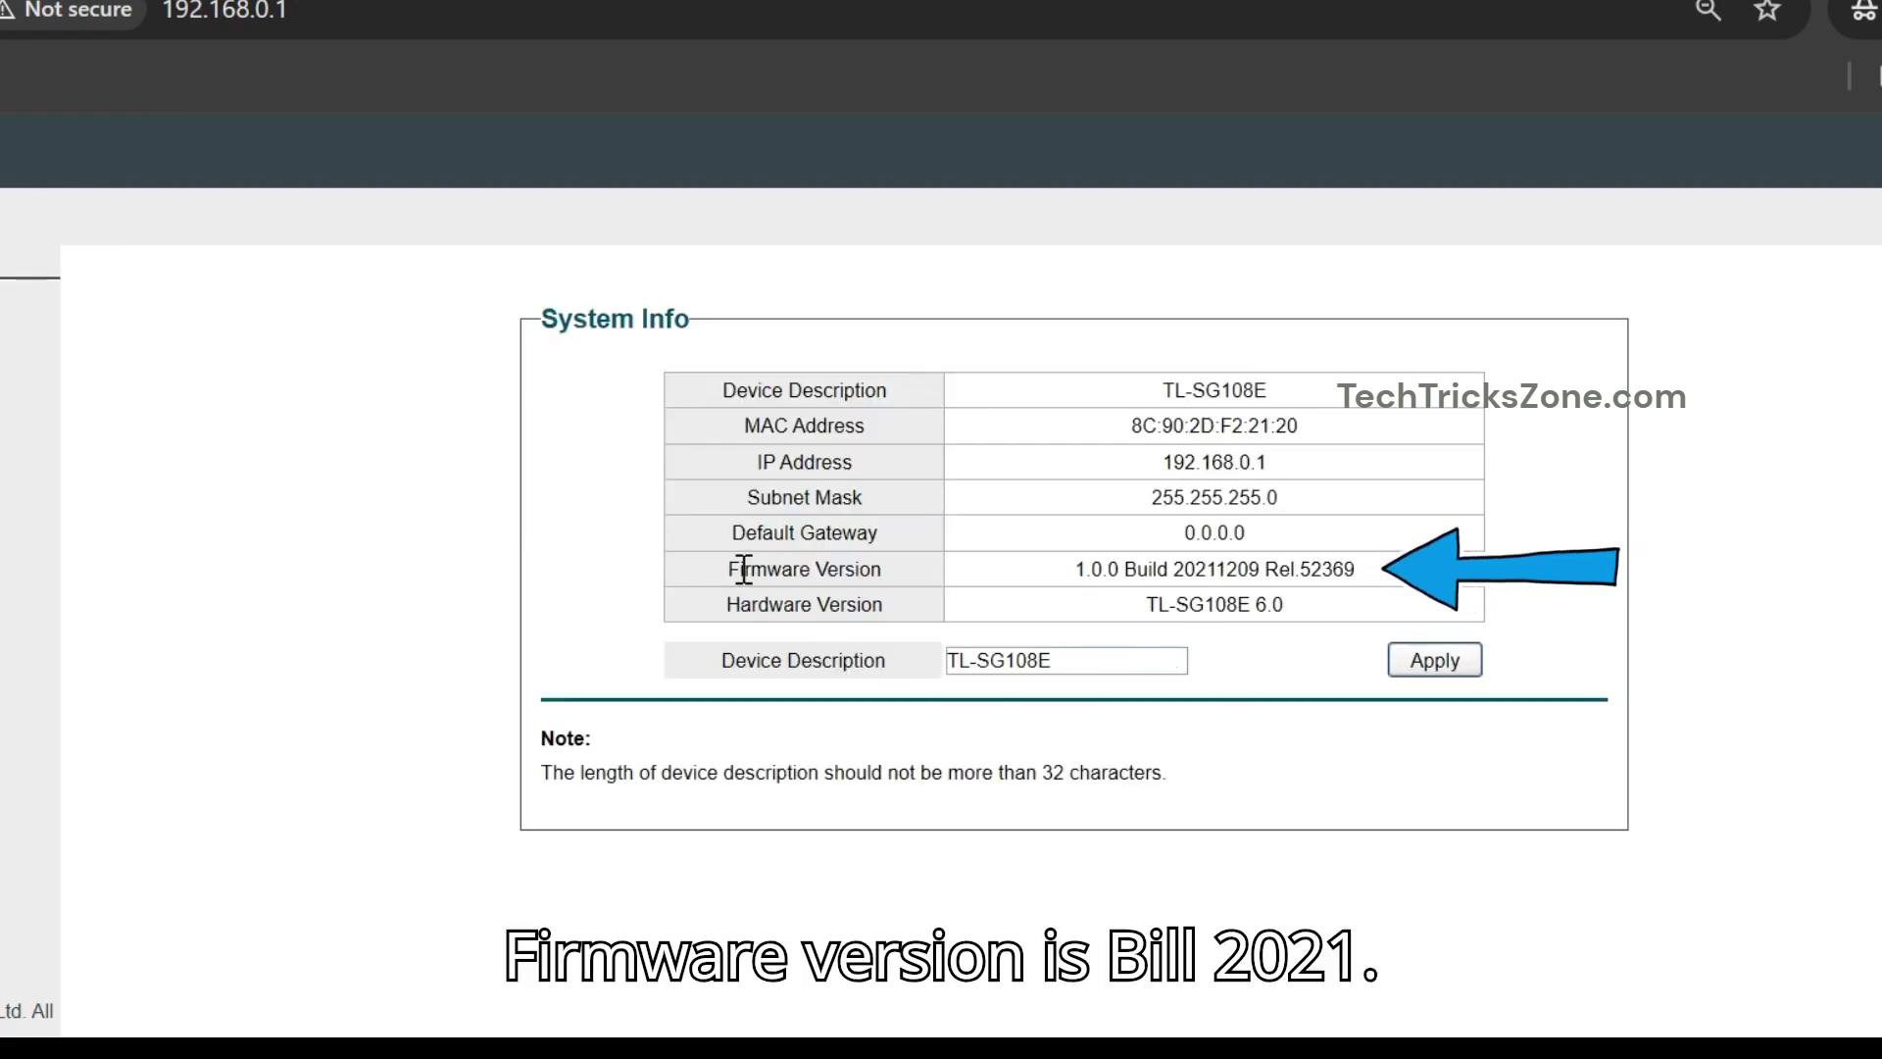
drag(730, 569, 1108, 569)
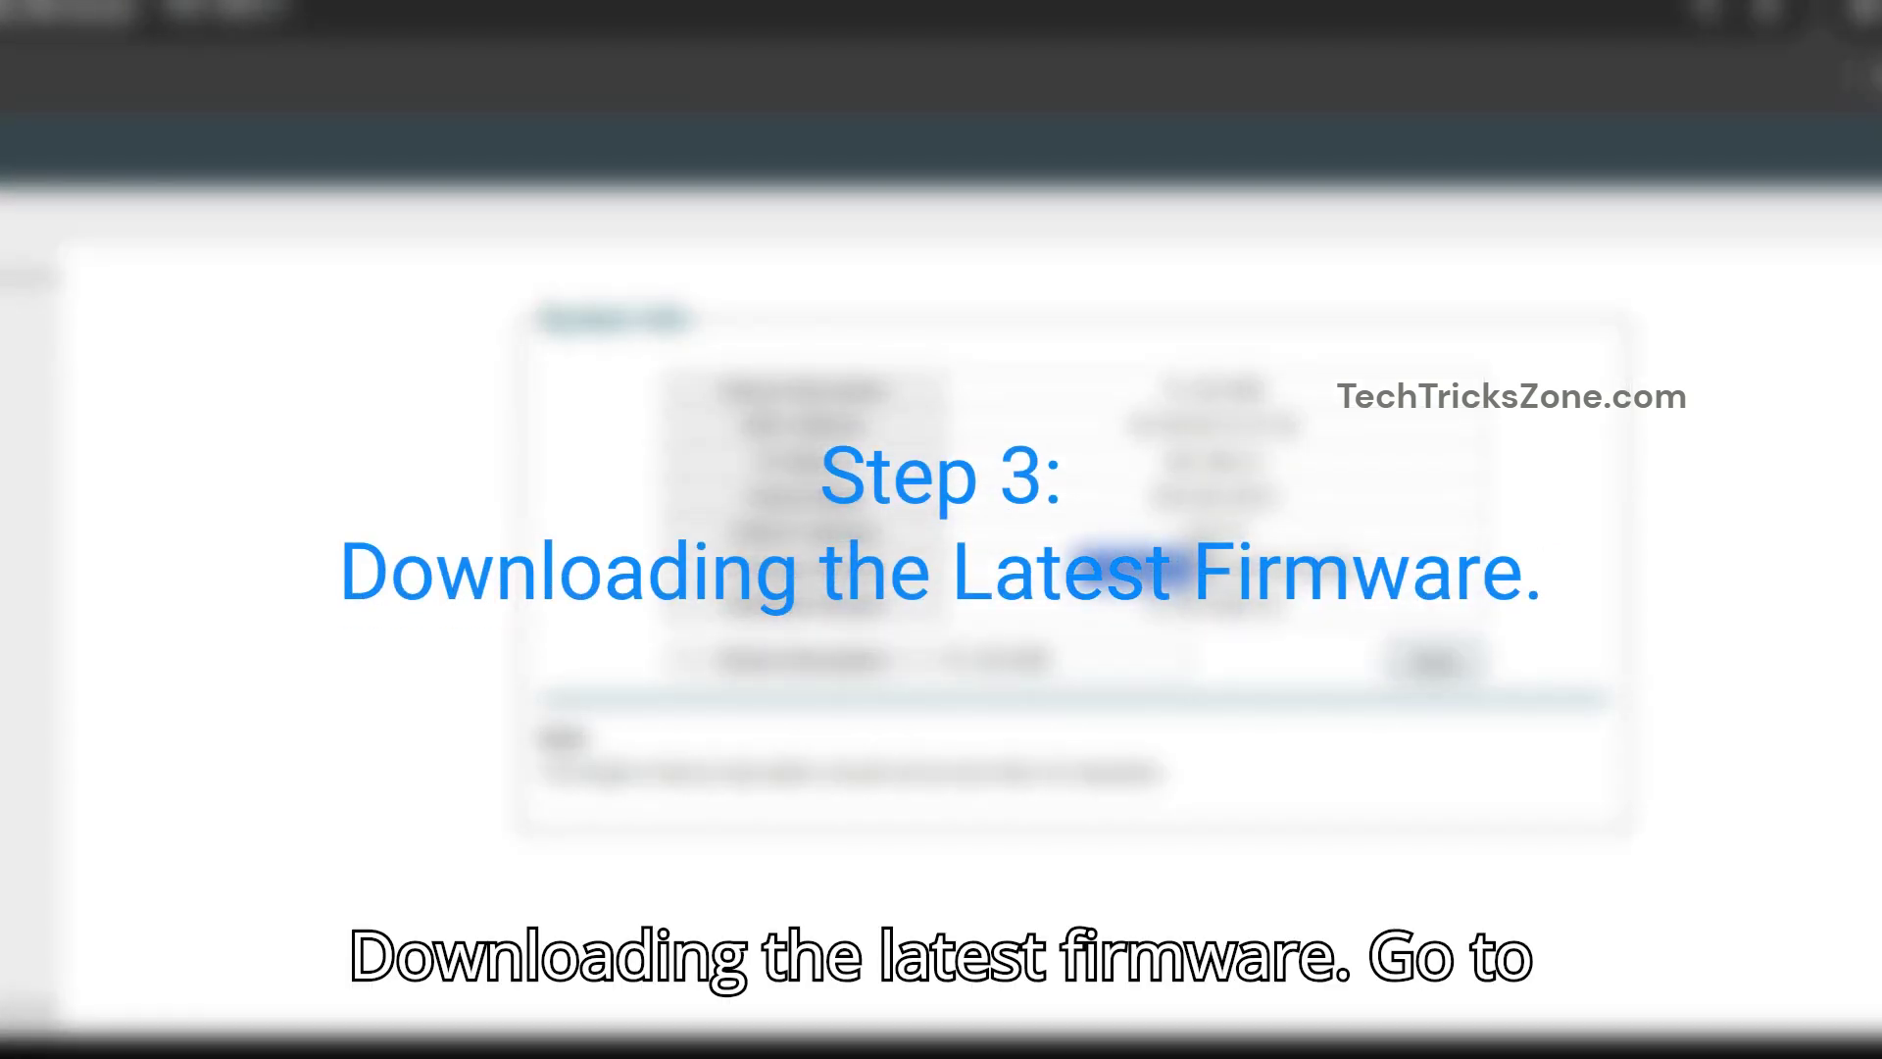
- Search for TL-SG108E firmware downloads and open TP-Link's official download page
right_click(1174, 551)
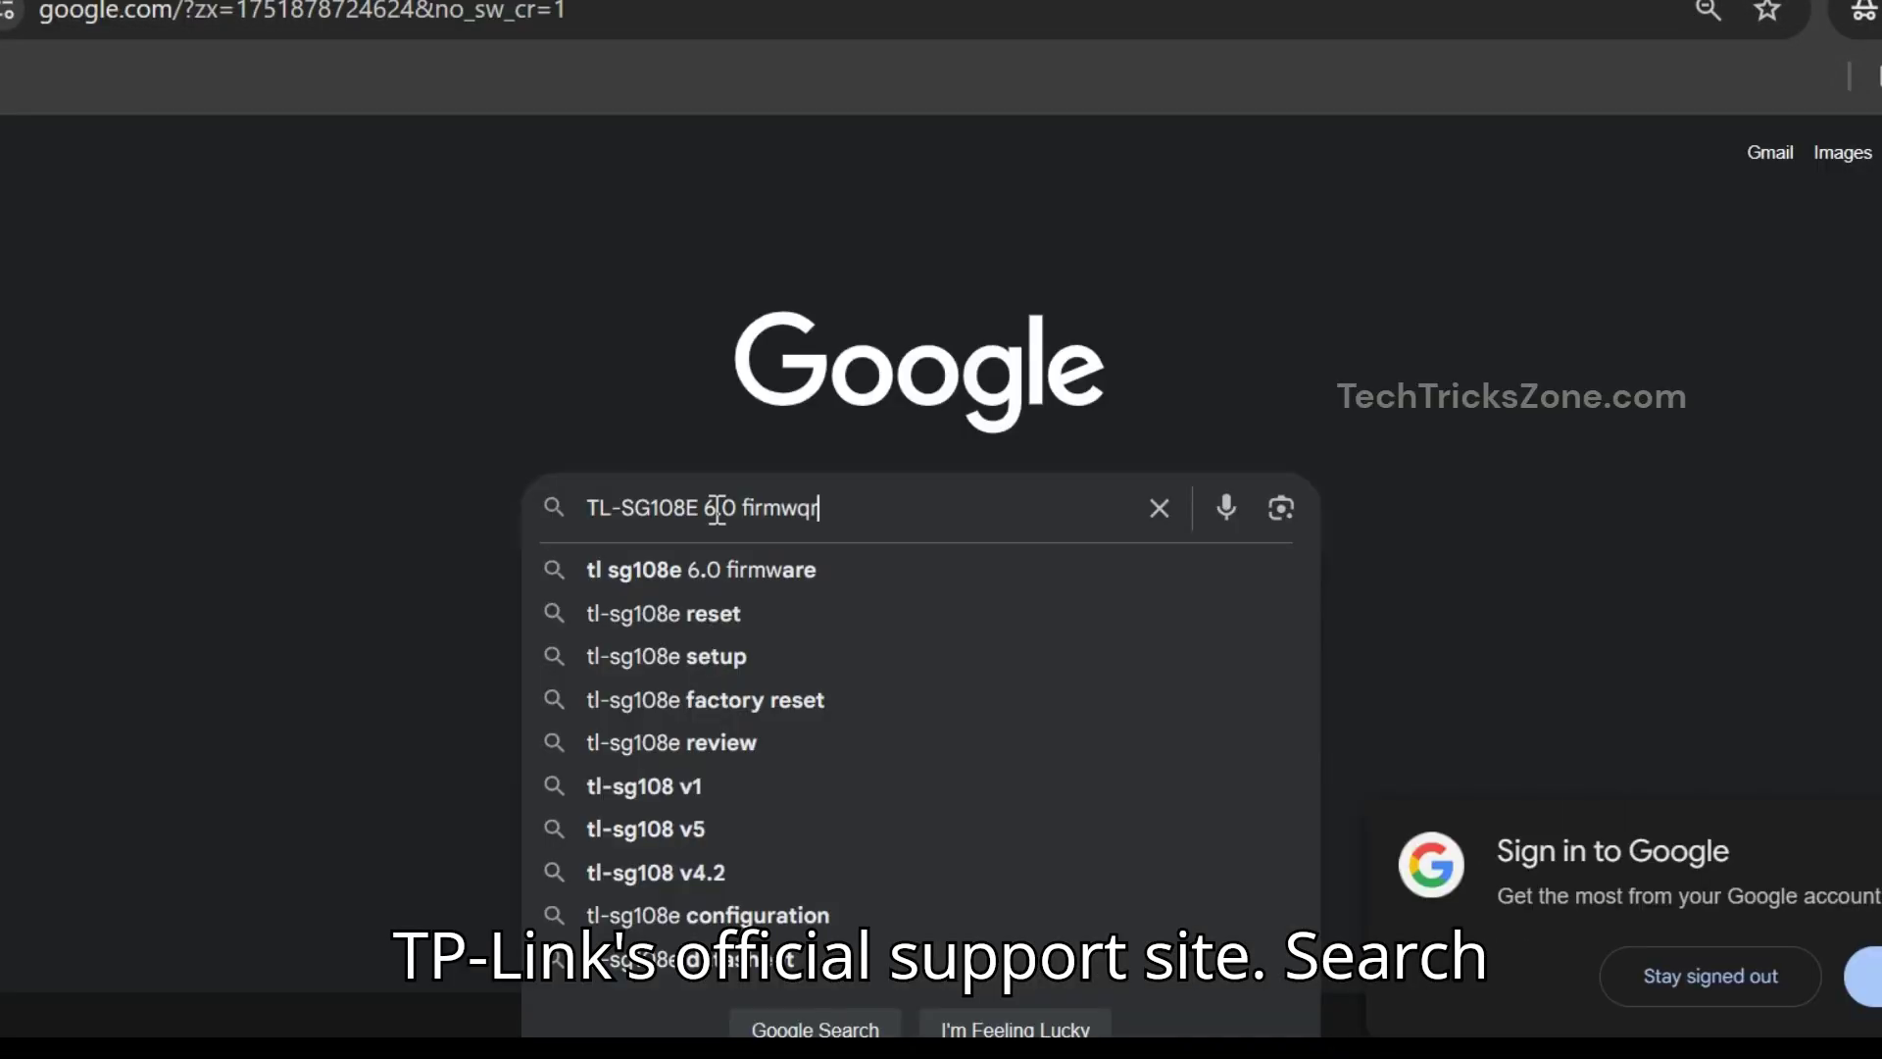
text(re download)
key(Return)
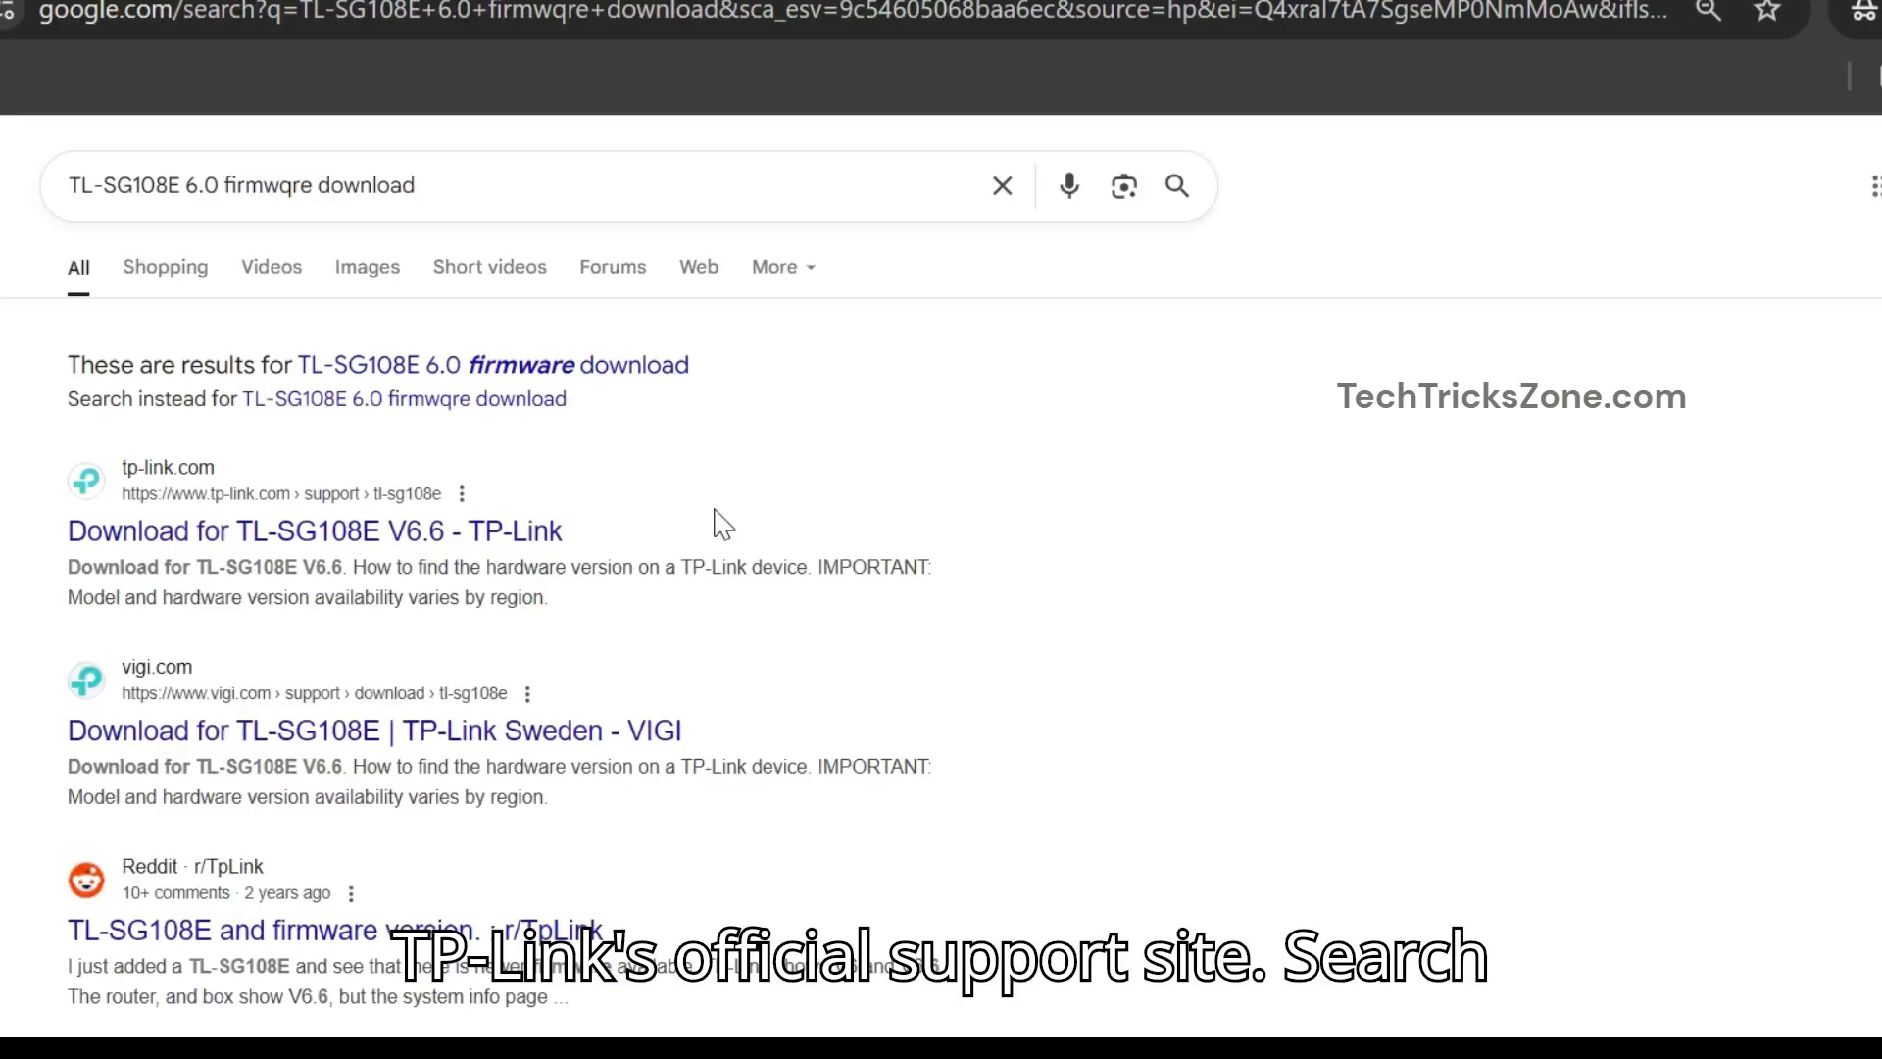
drag(567, 530, 443, 531)
click(443, 530)
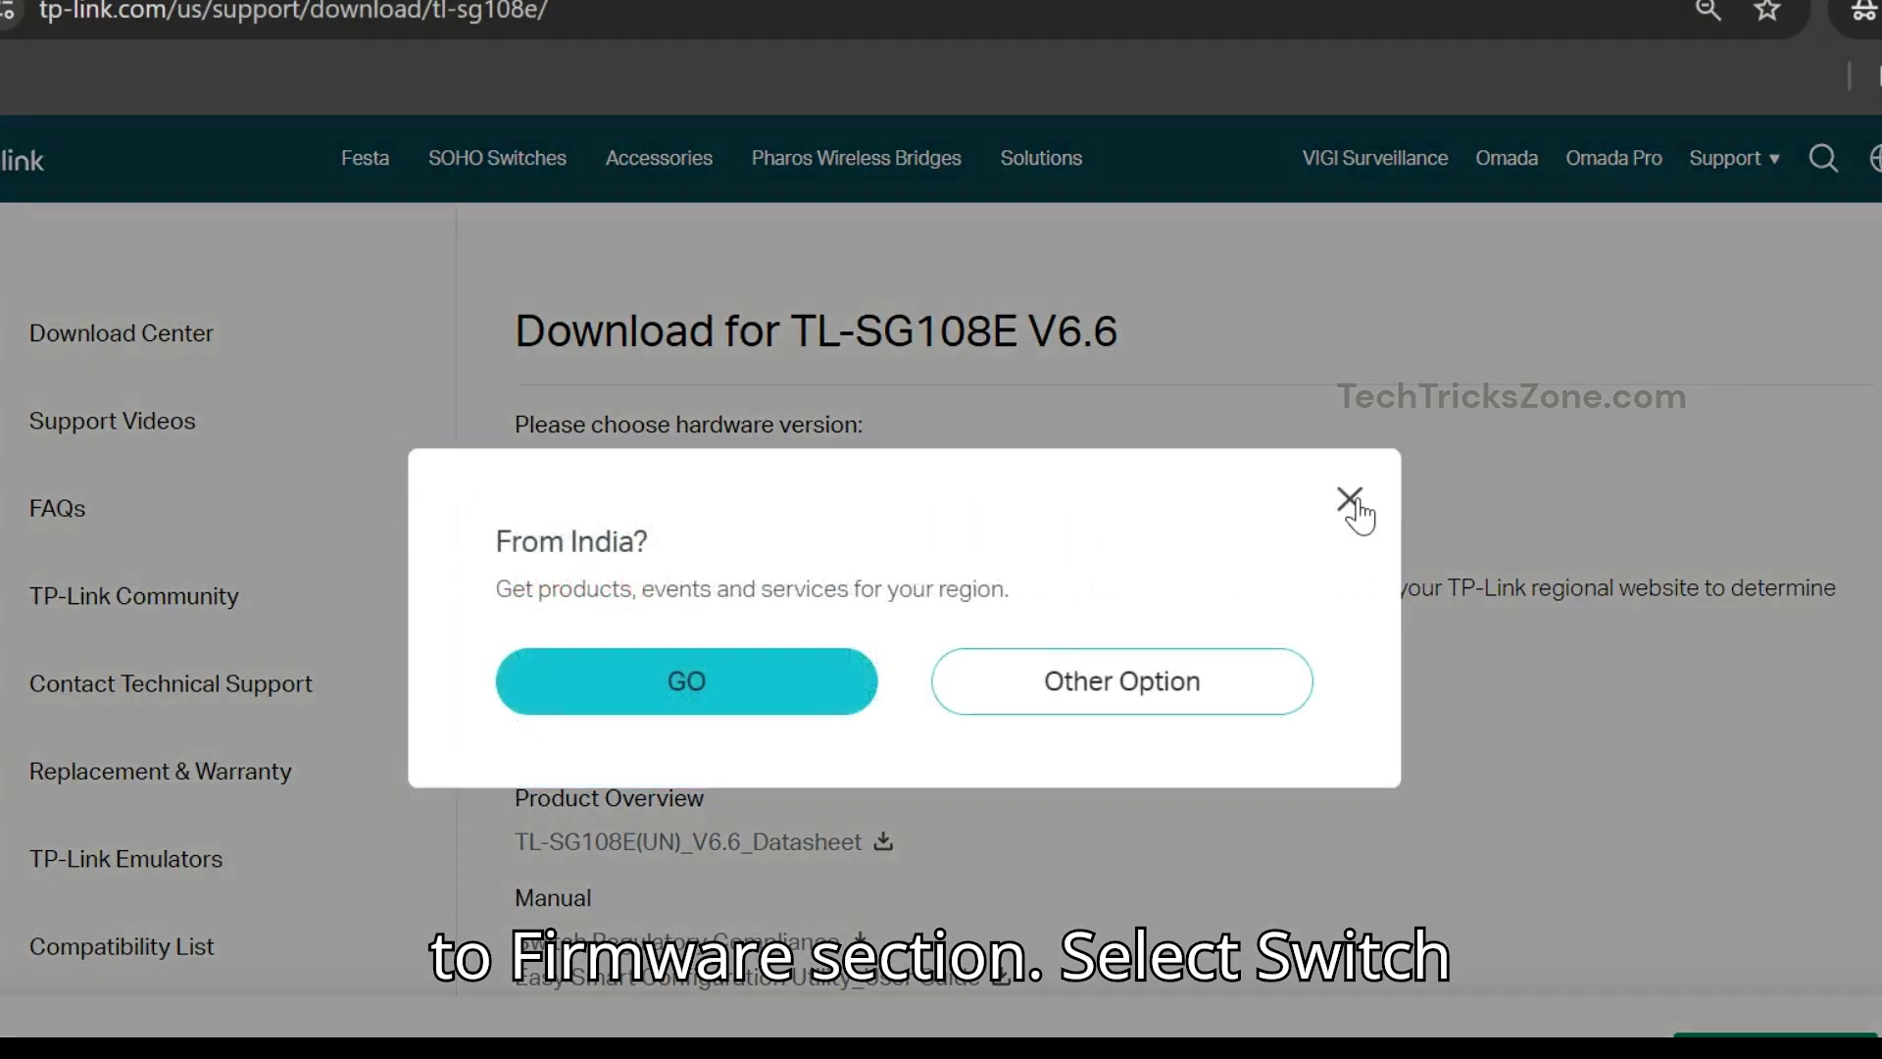
- Select hardware version V6 and bring up its firmware download list
click(1349, 508)
click(702, 468)
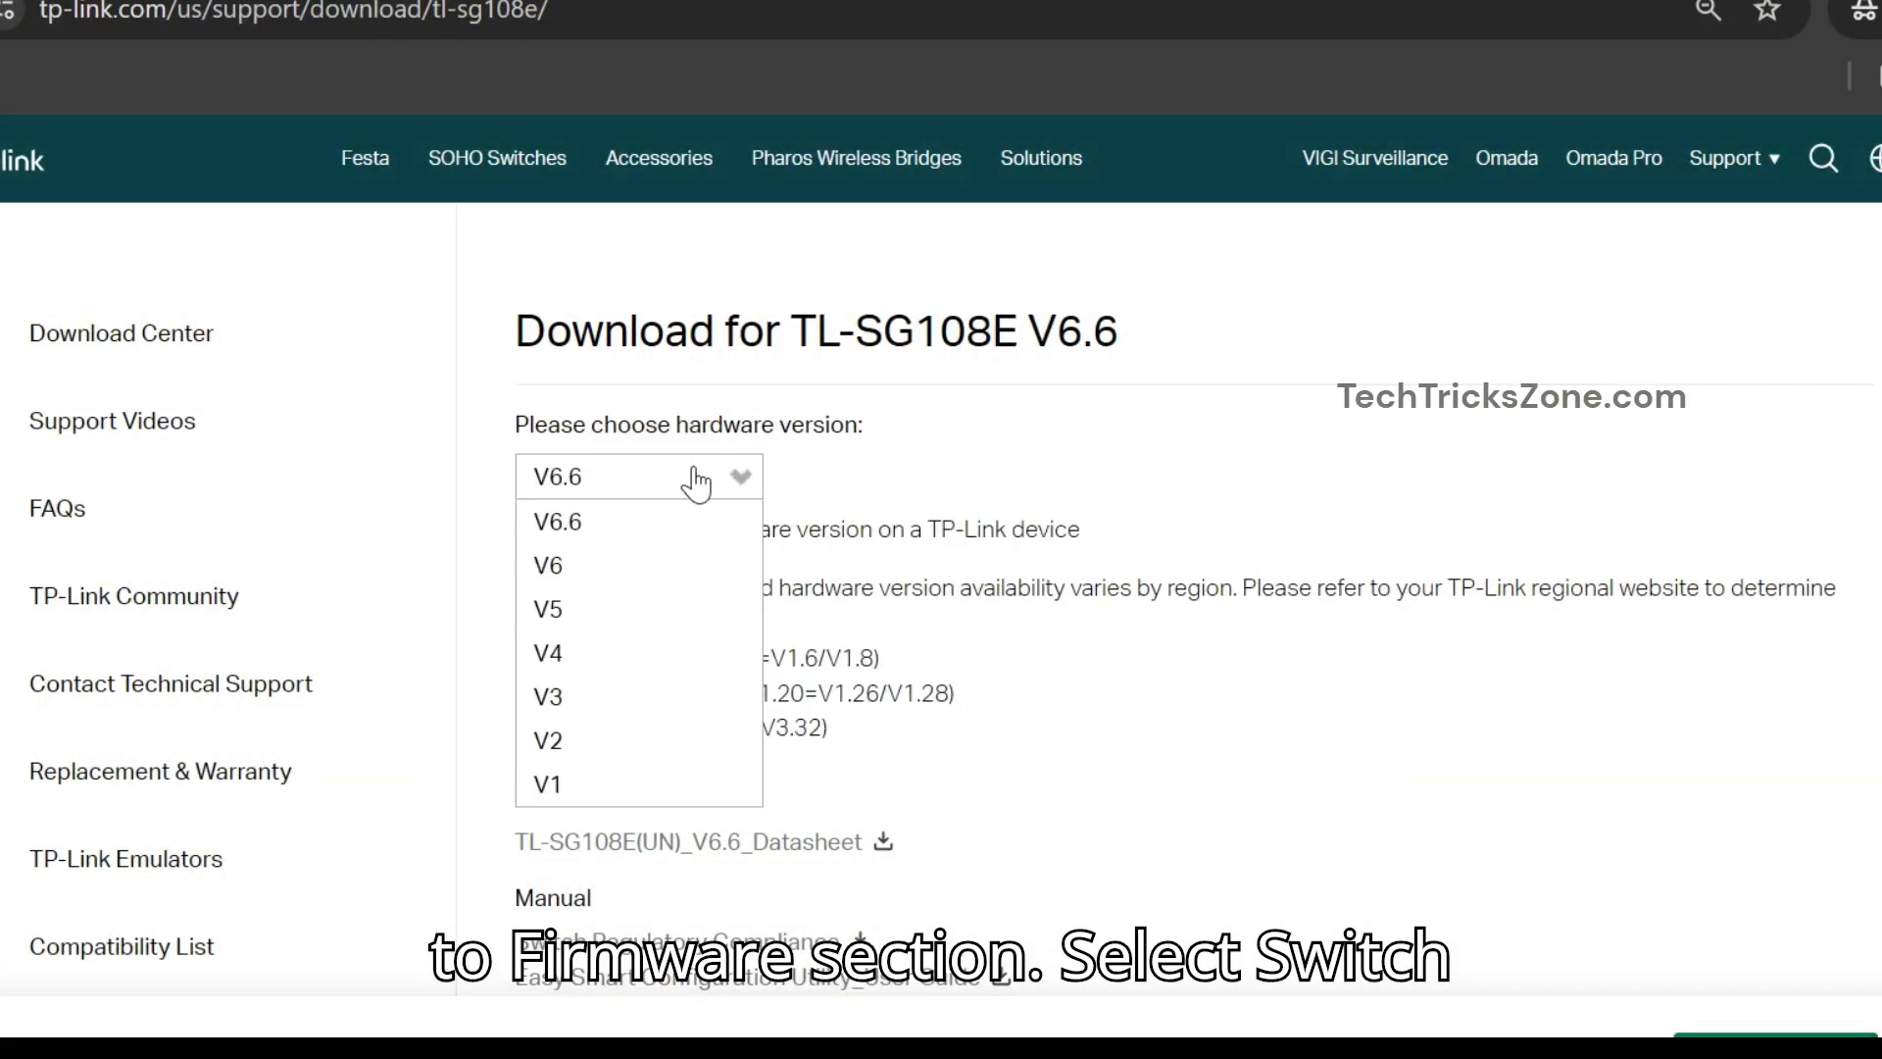
click(578, 566)
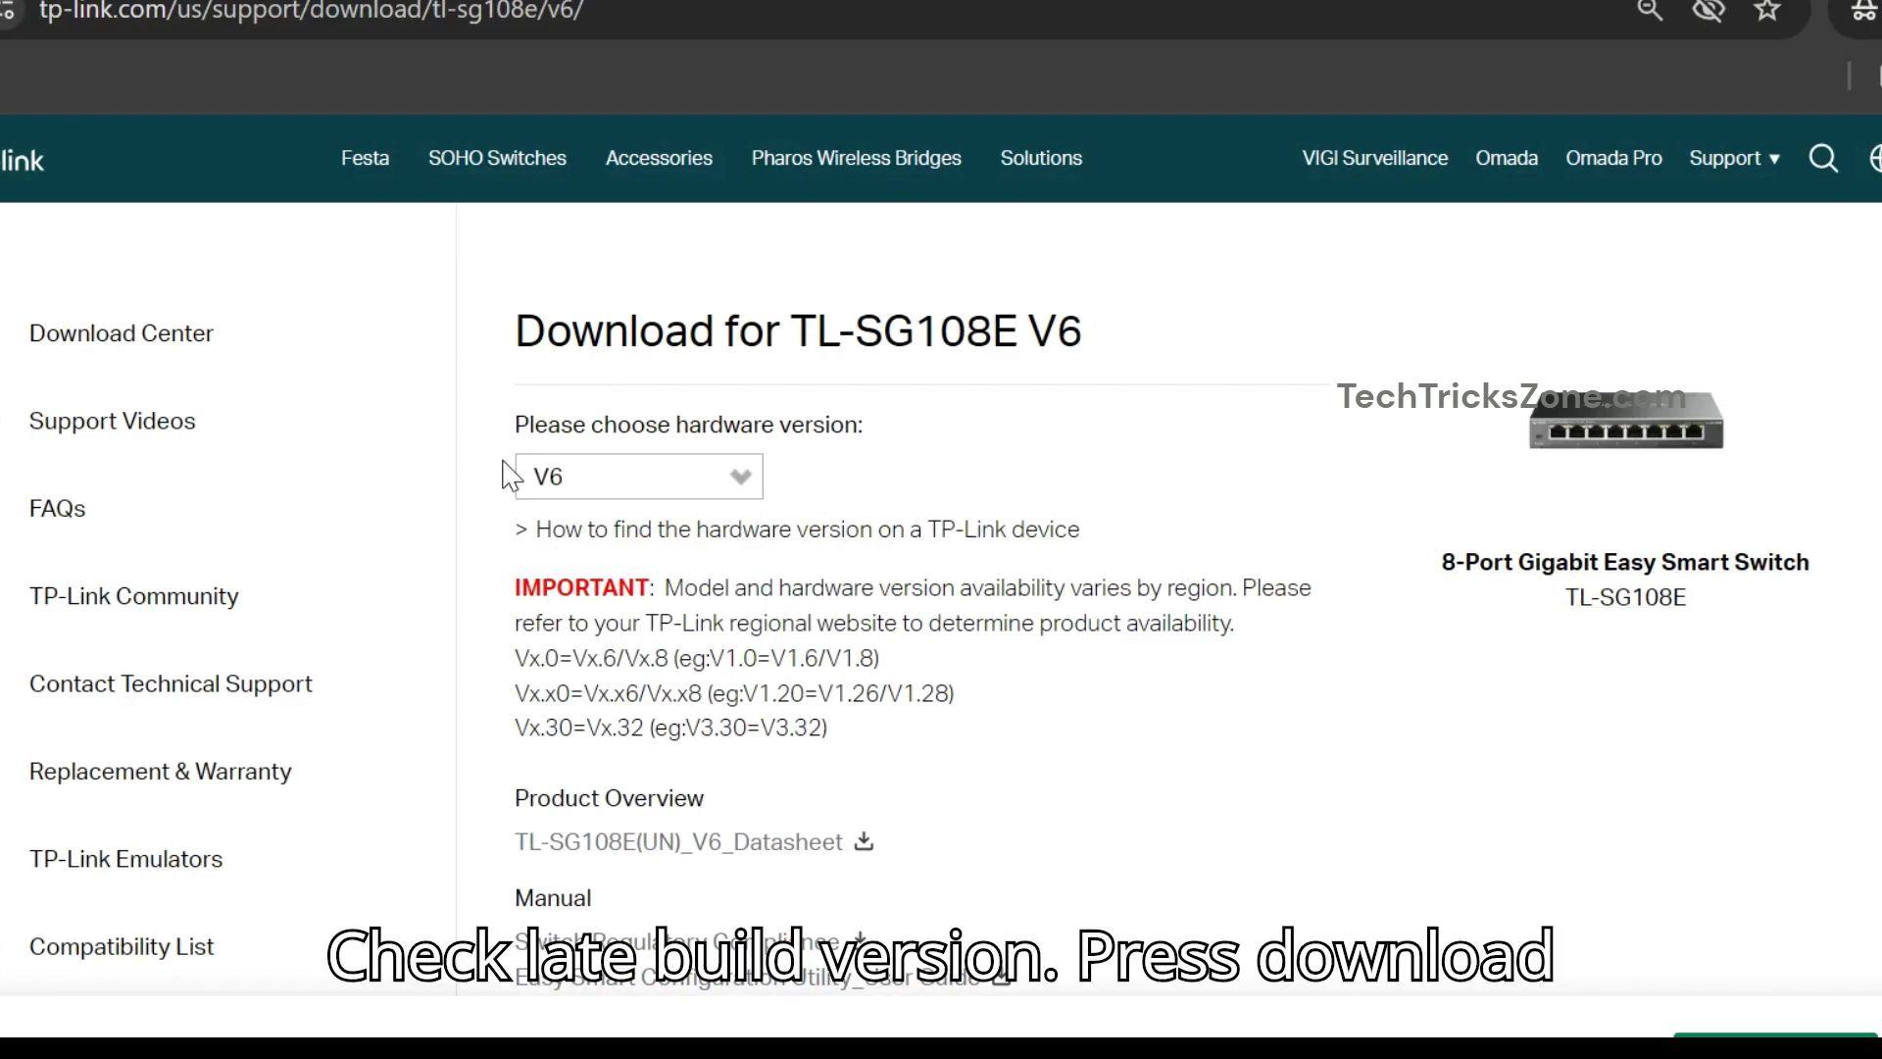
scroll(1201, 483, down, 5)
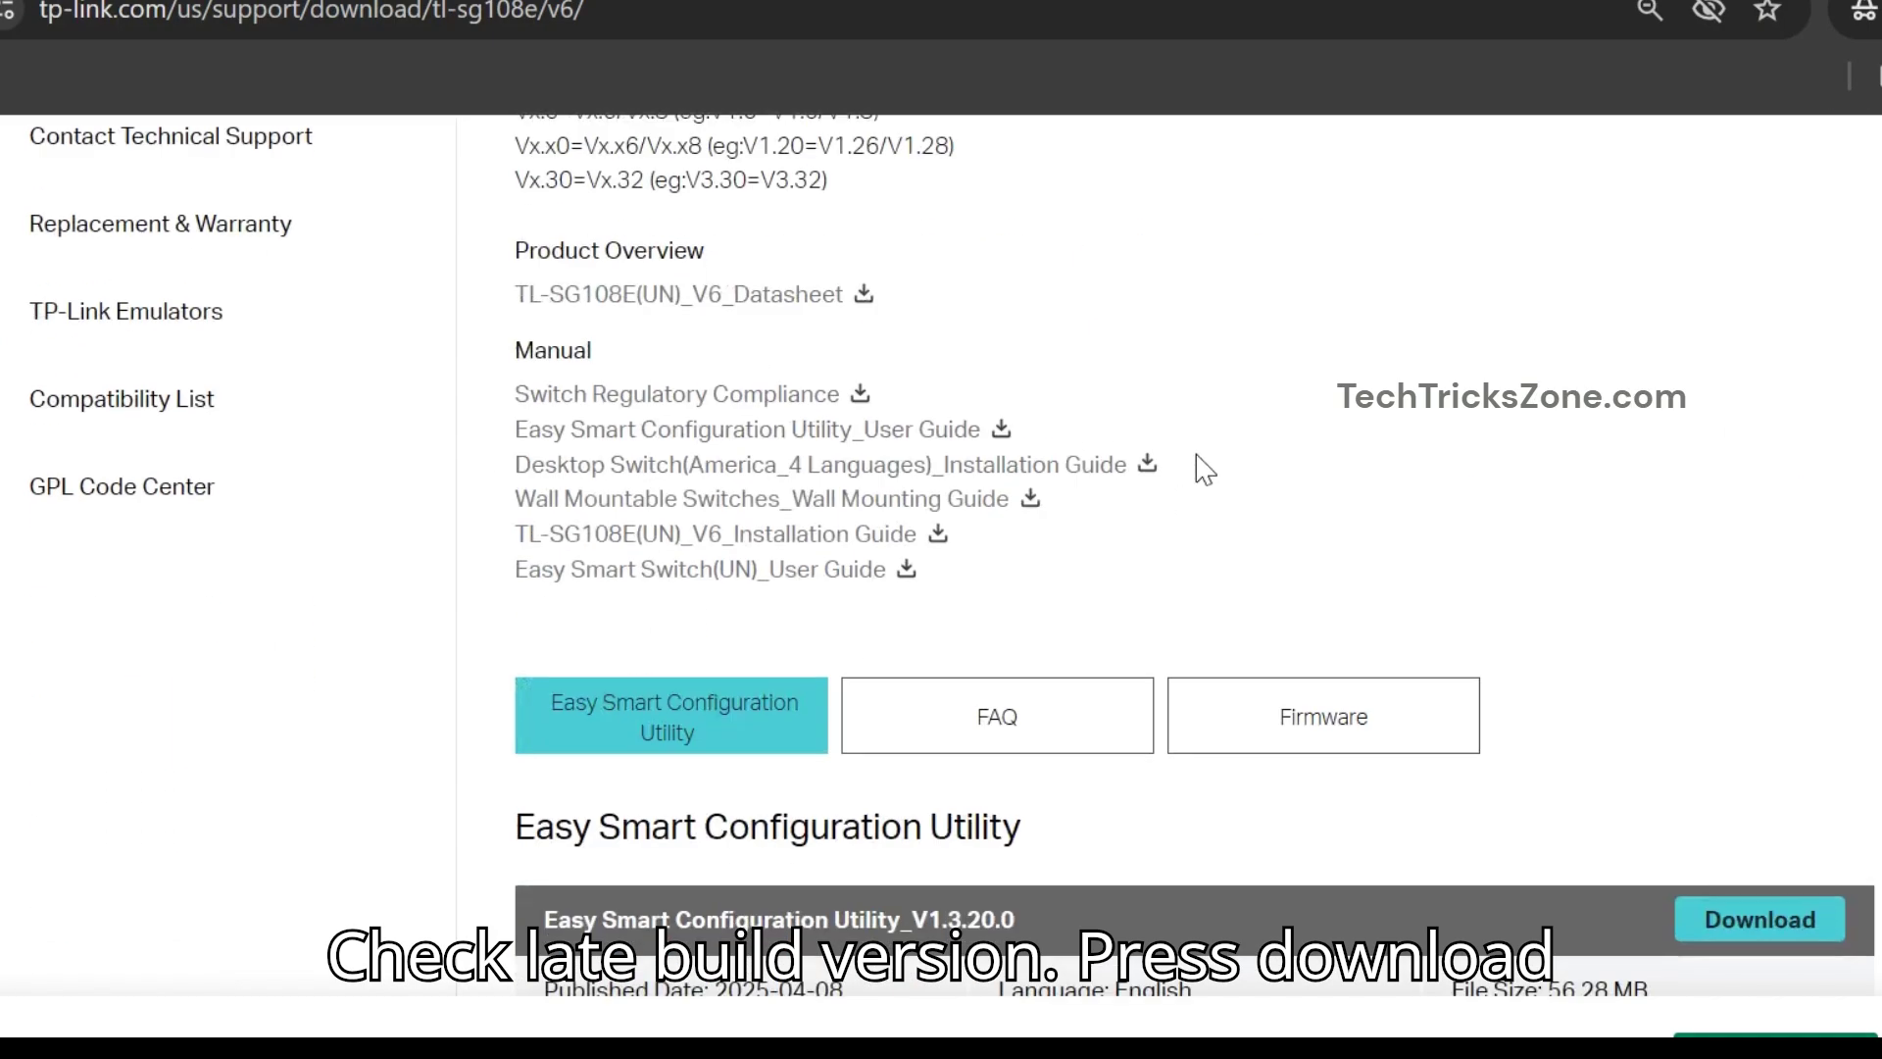
click(1294, 686)
scroll(1347, 545, down, 7)
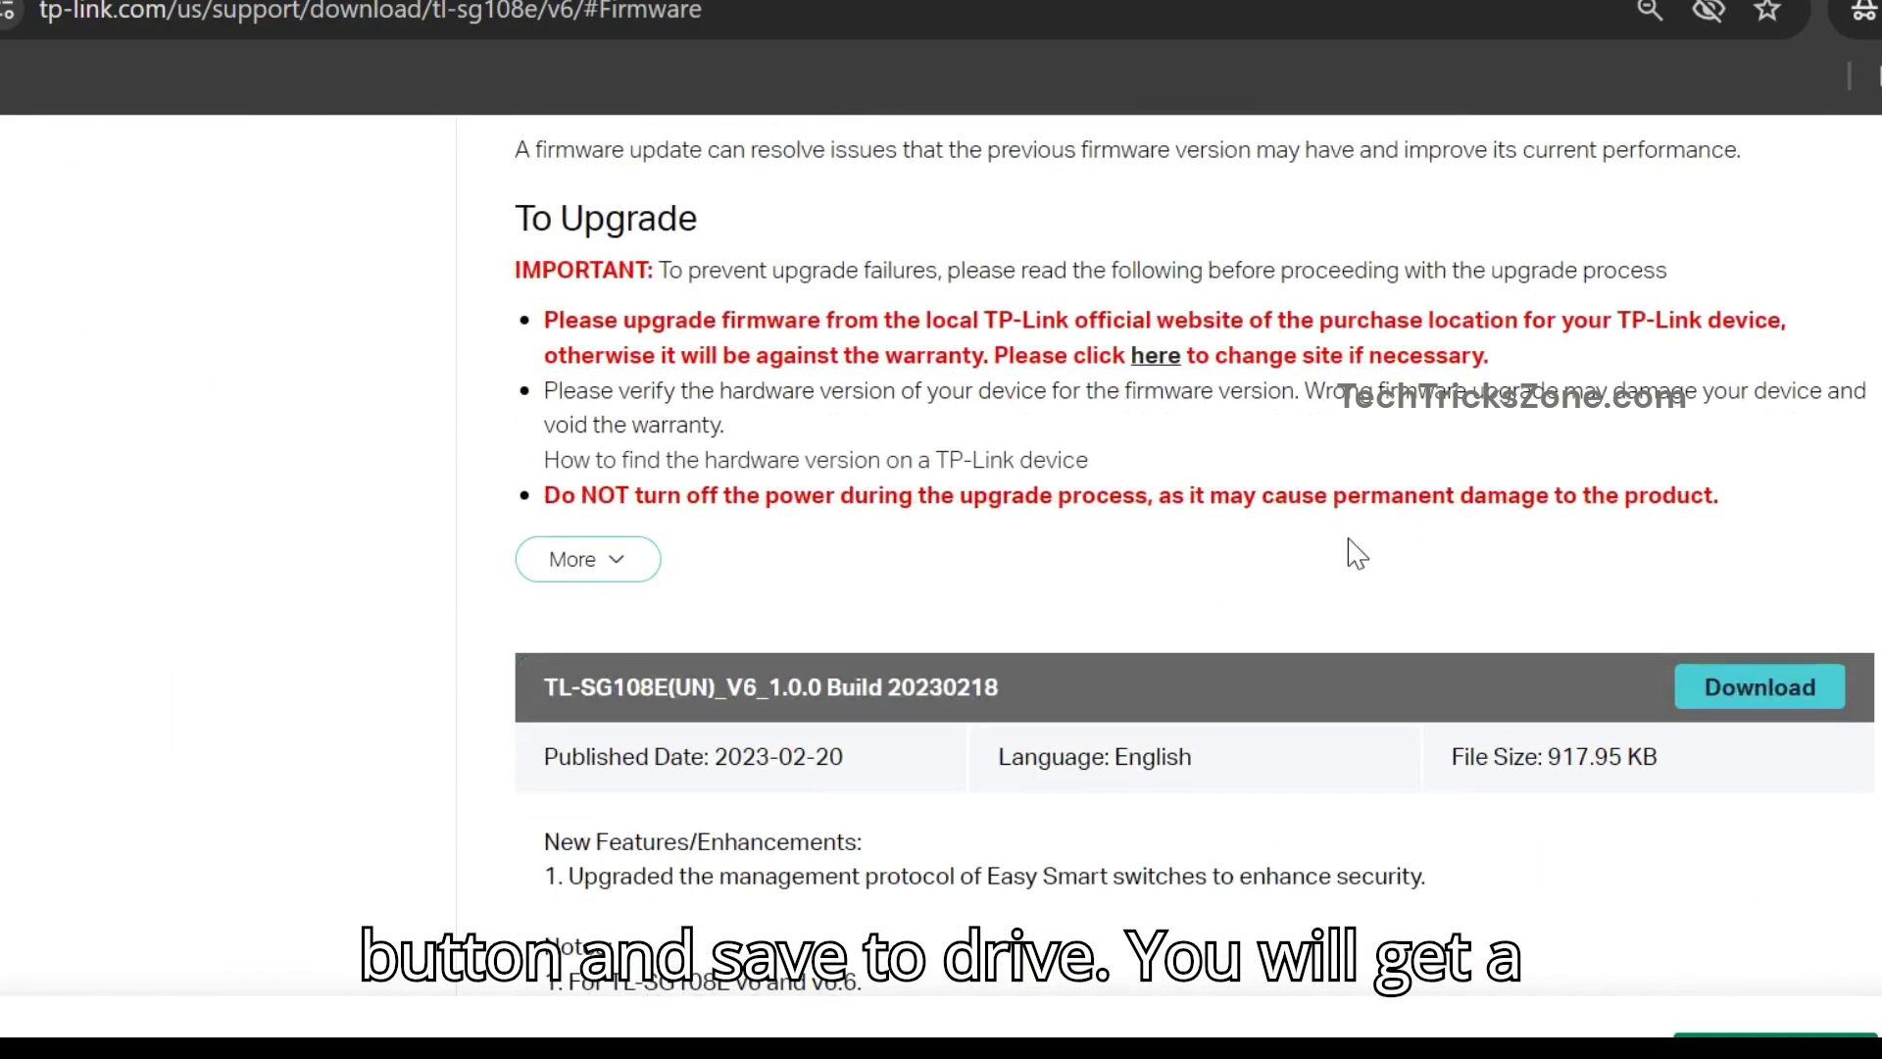
scroll(1363, 545, down, 2)
mouse_move(1000, 504)
mouse_down()
mouse_move(887, 504)
mouse_move(990, 502)
mouse_up()
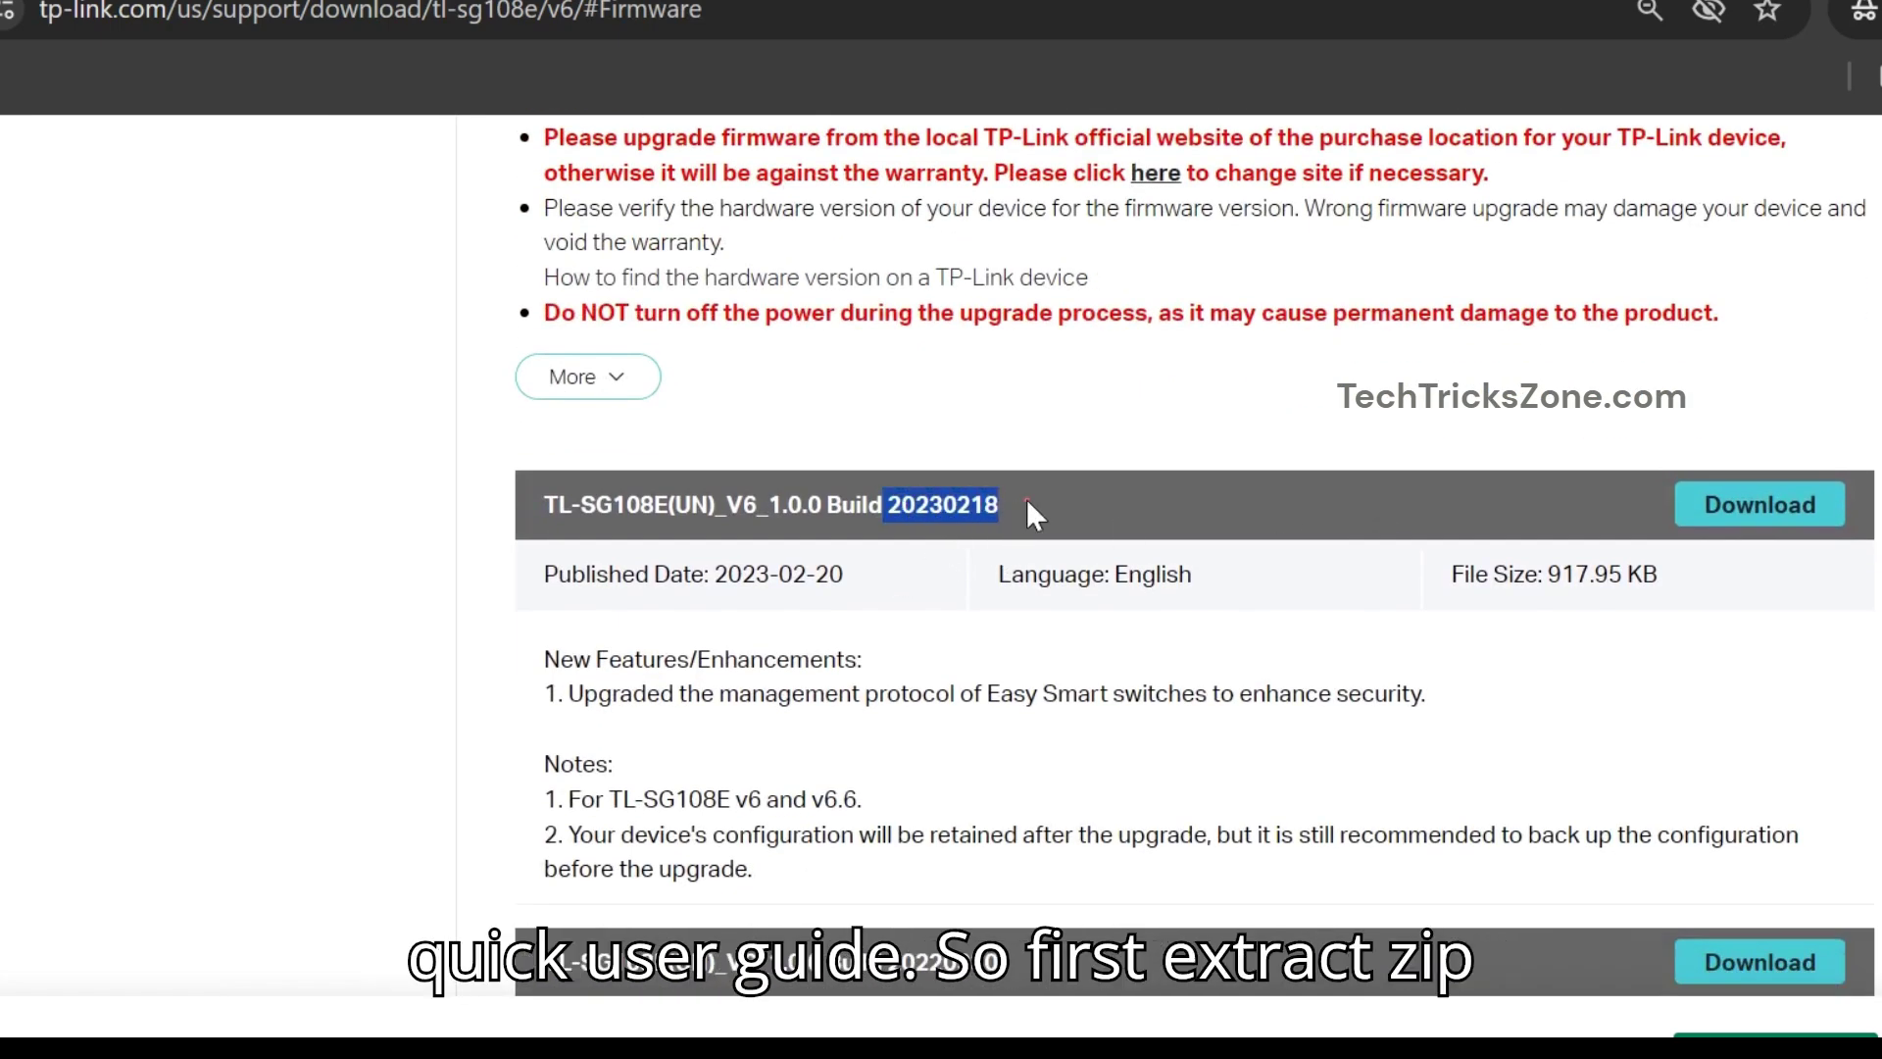
- Compare current Build 20211209 with Build 20230218, then download and extract the new firmware zip
key(alt+Tab)
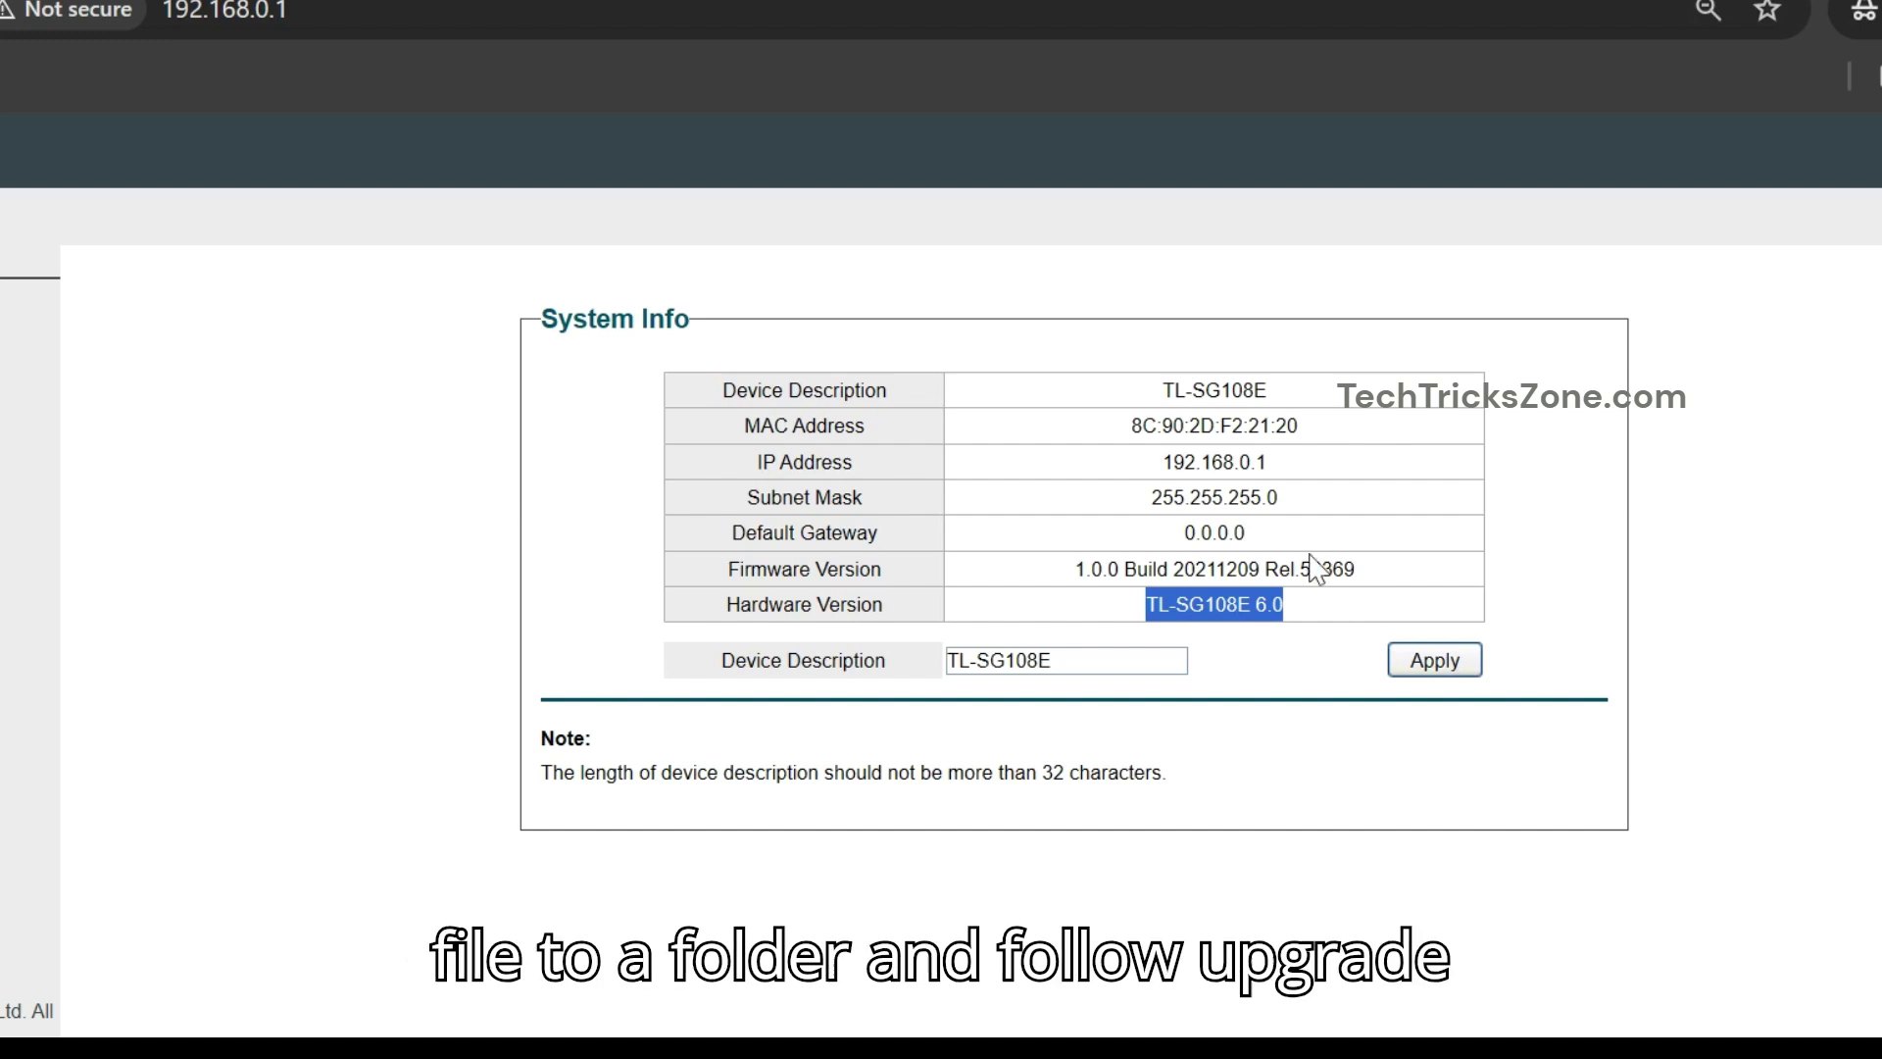
click(1266, 578)
drag(1267, 560, 1192, 564)
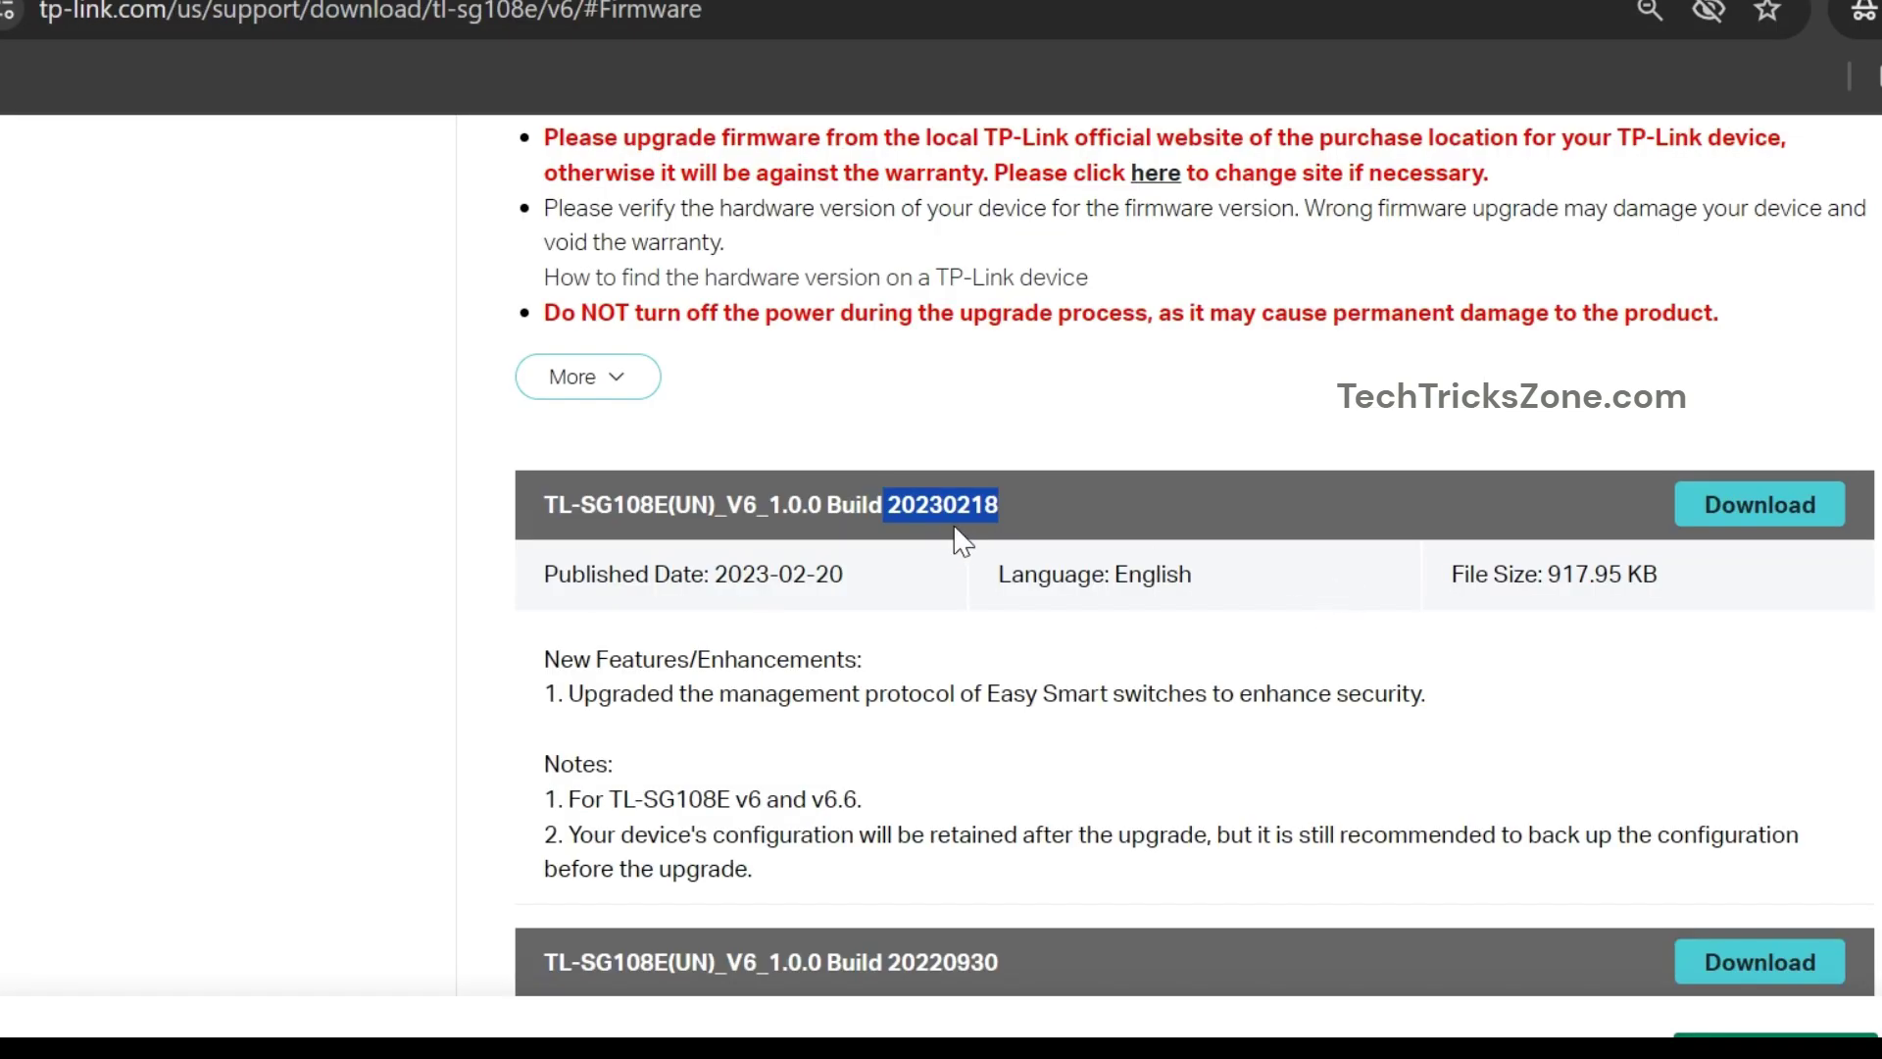
click(939, 503)
drag(944, 503, 888, 491)
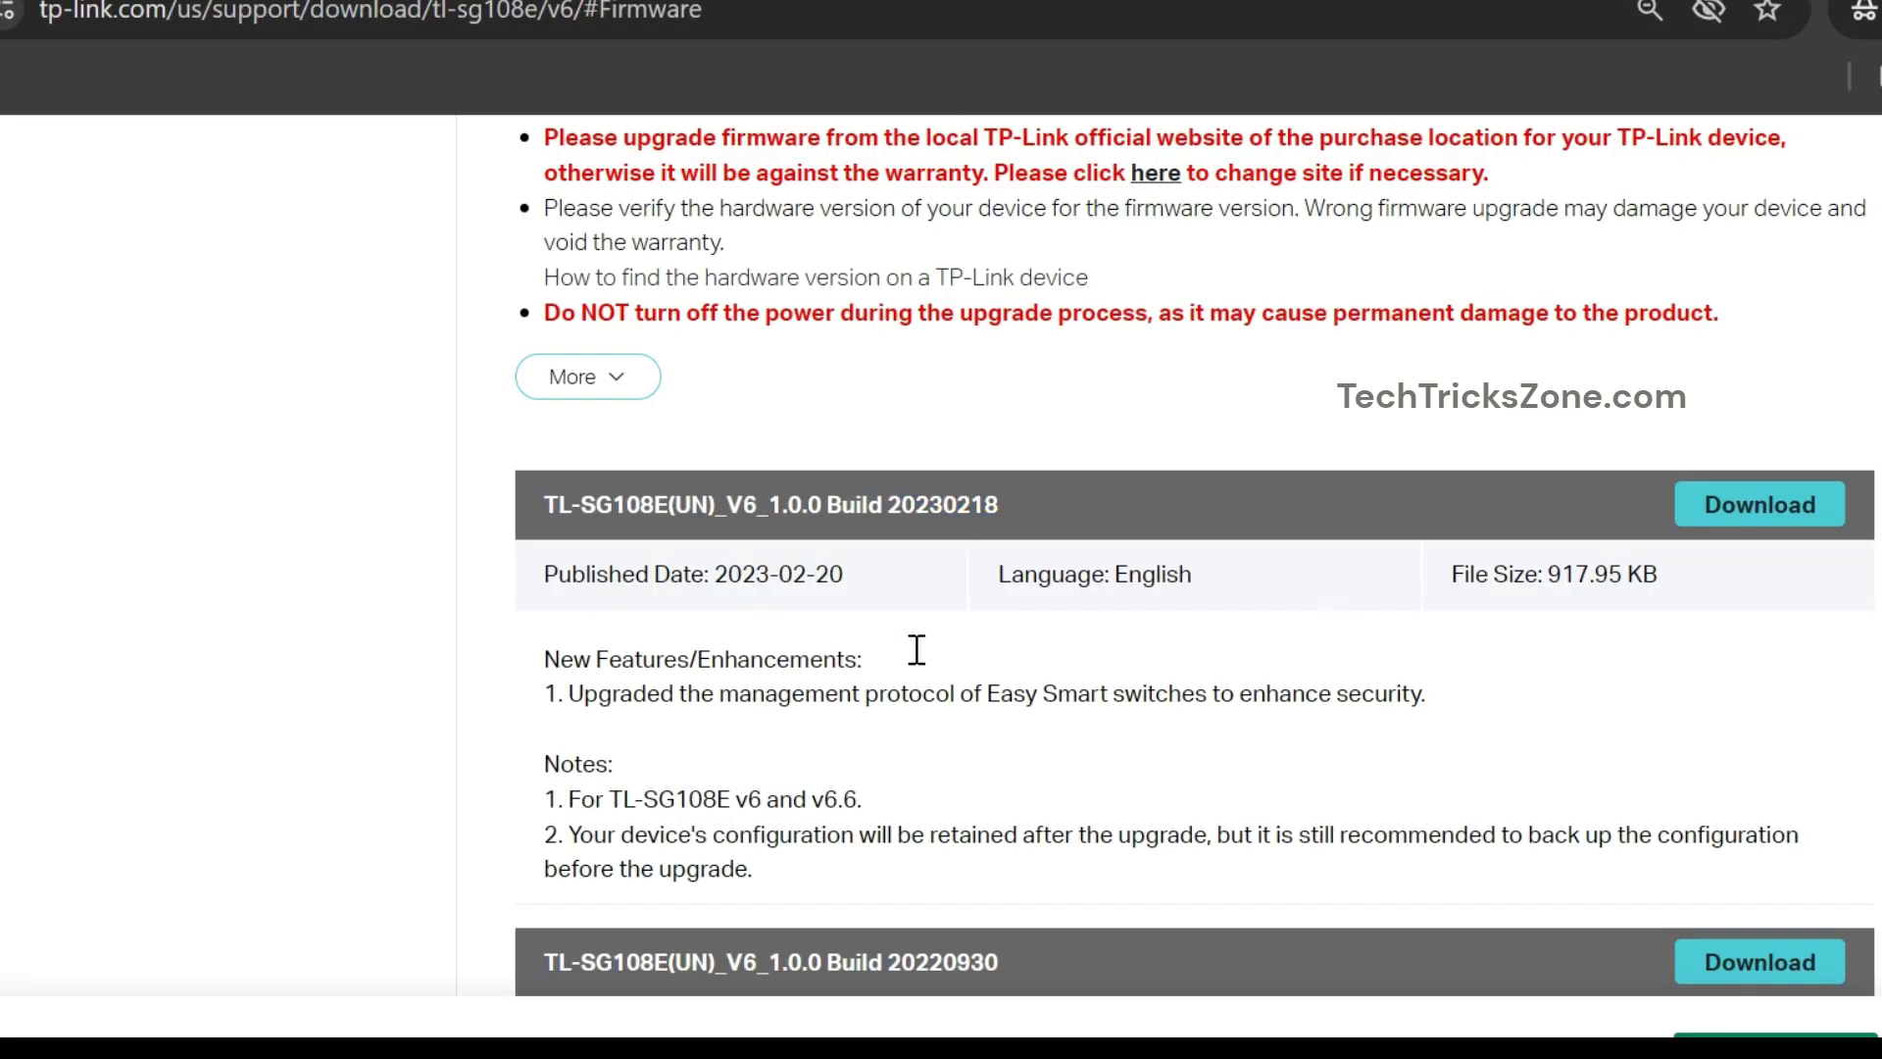
click(1760, 504)
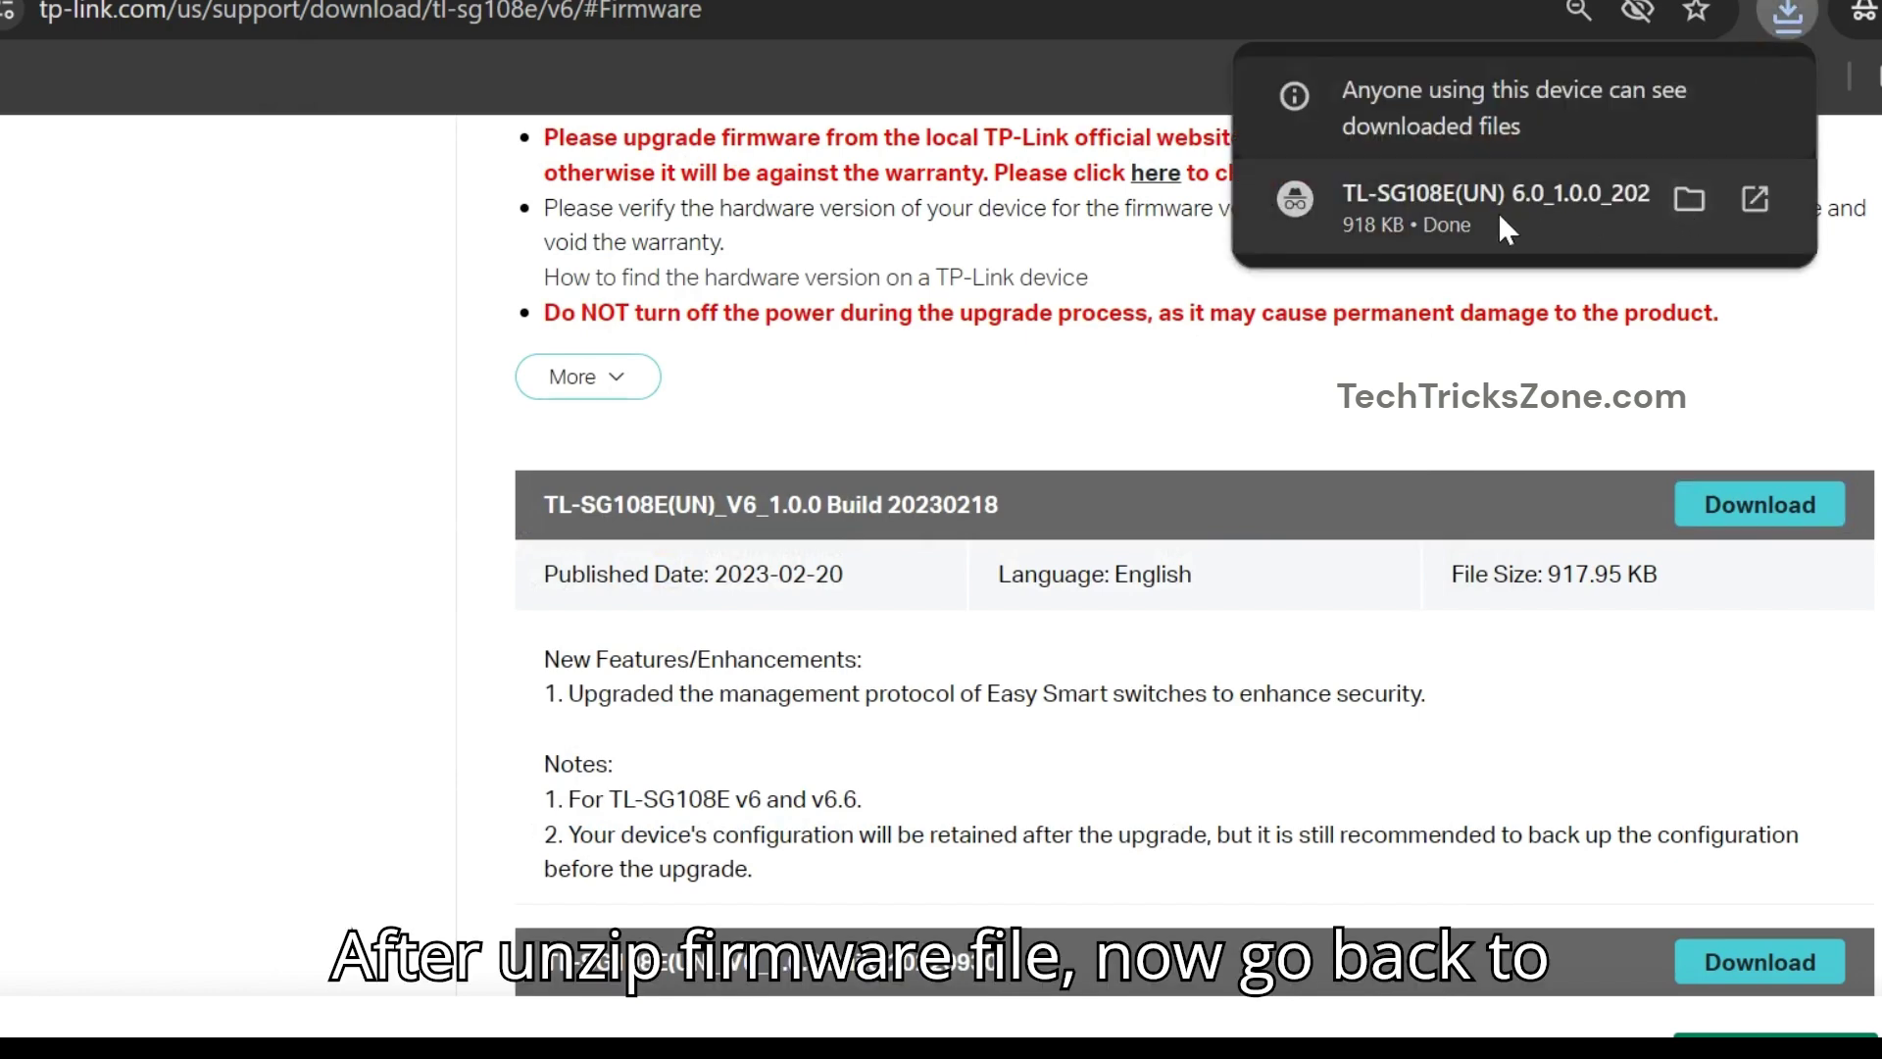
click(1690, 196)
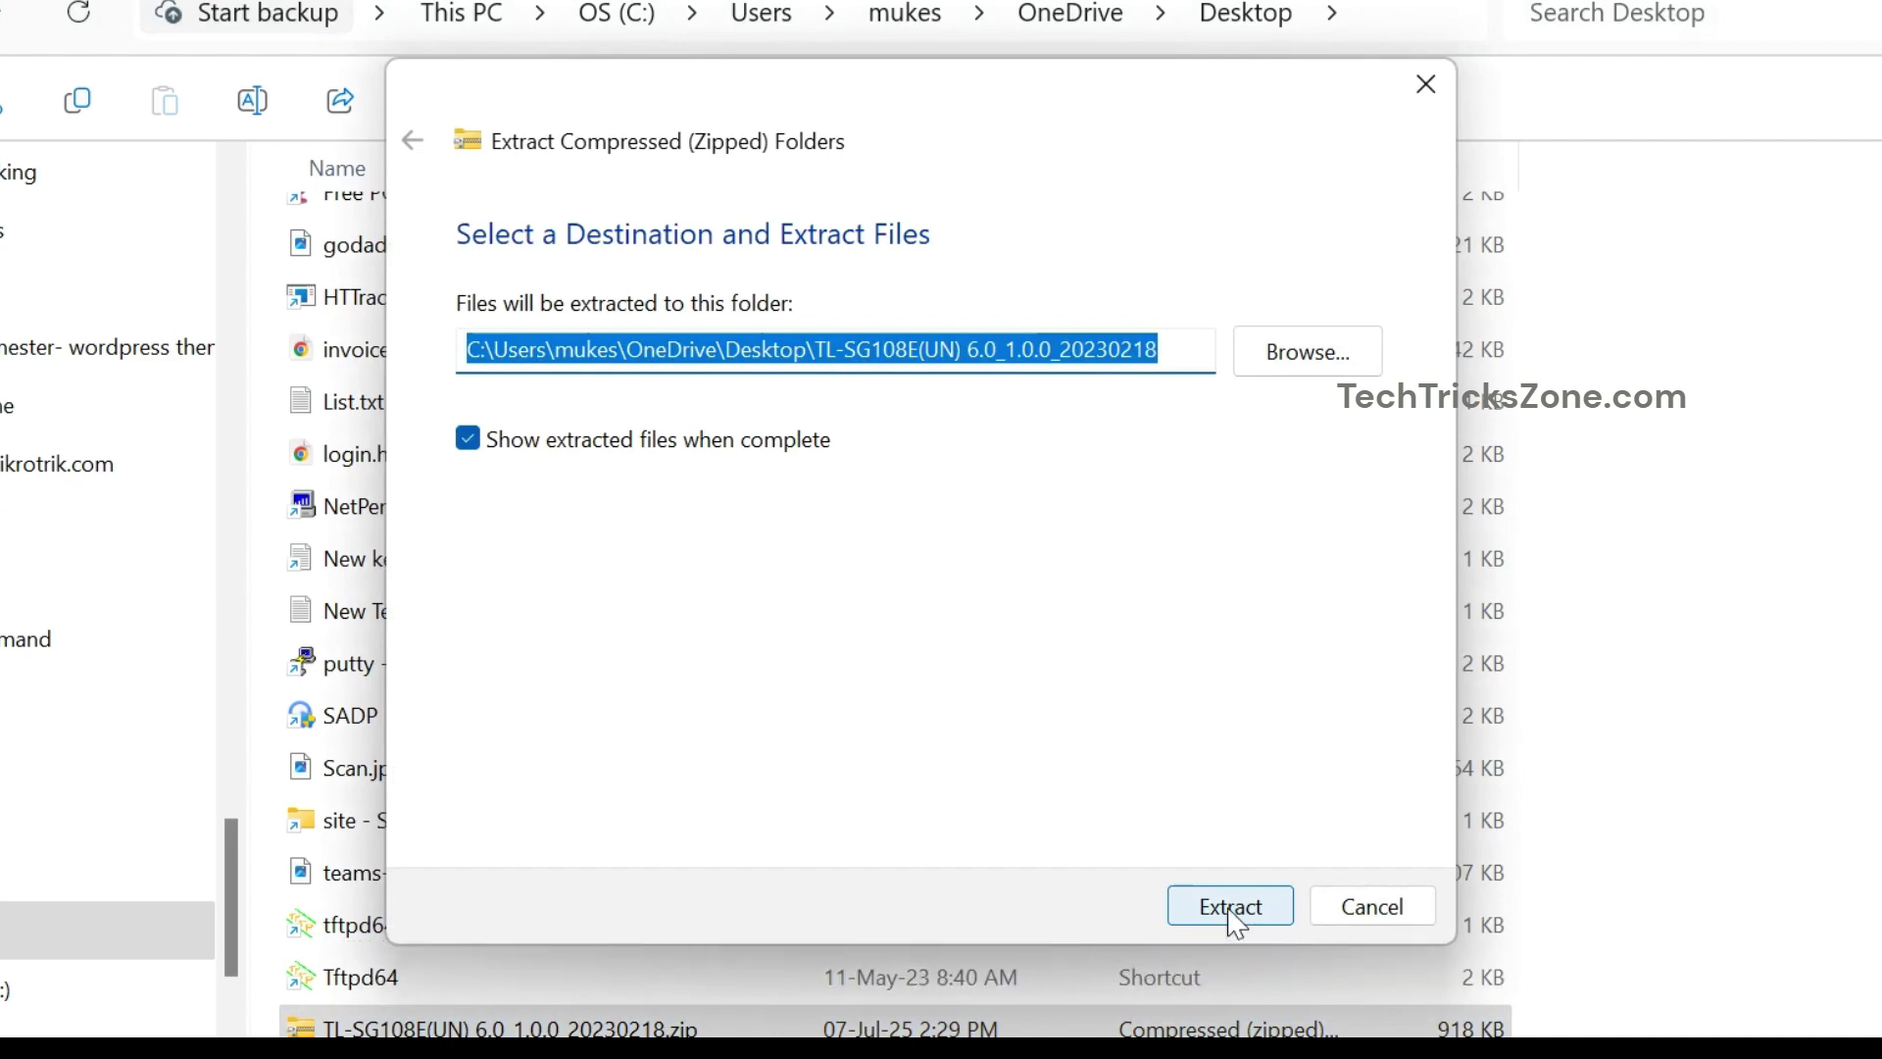
click(1234, 911)
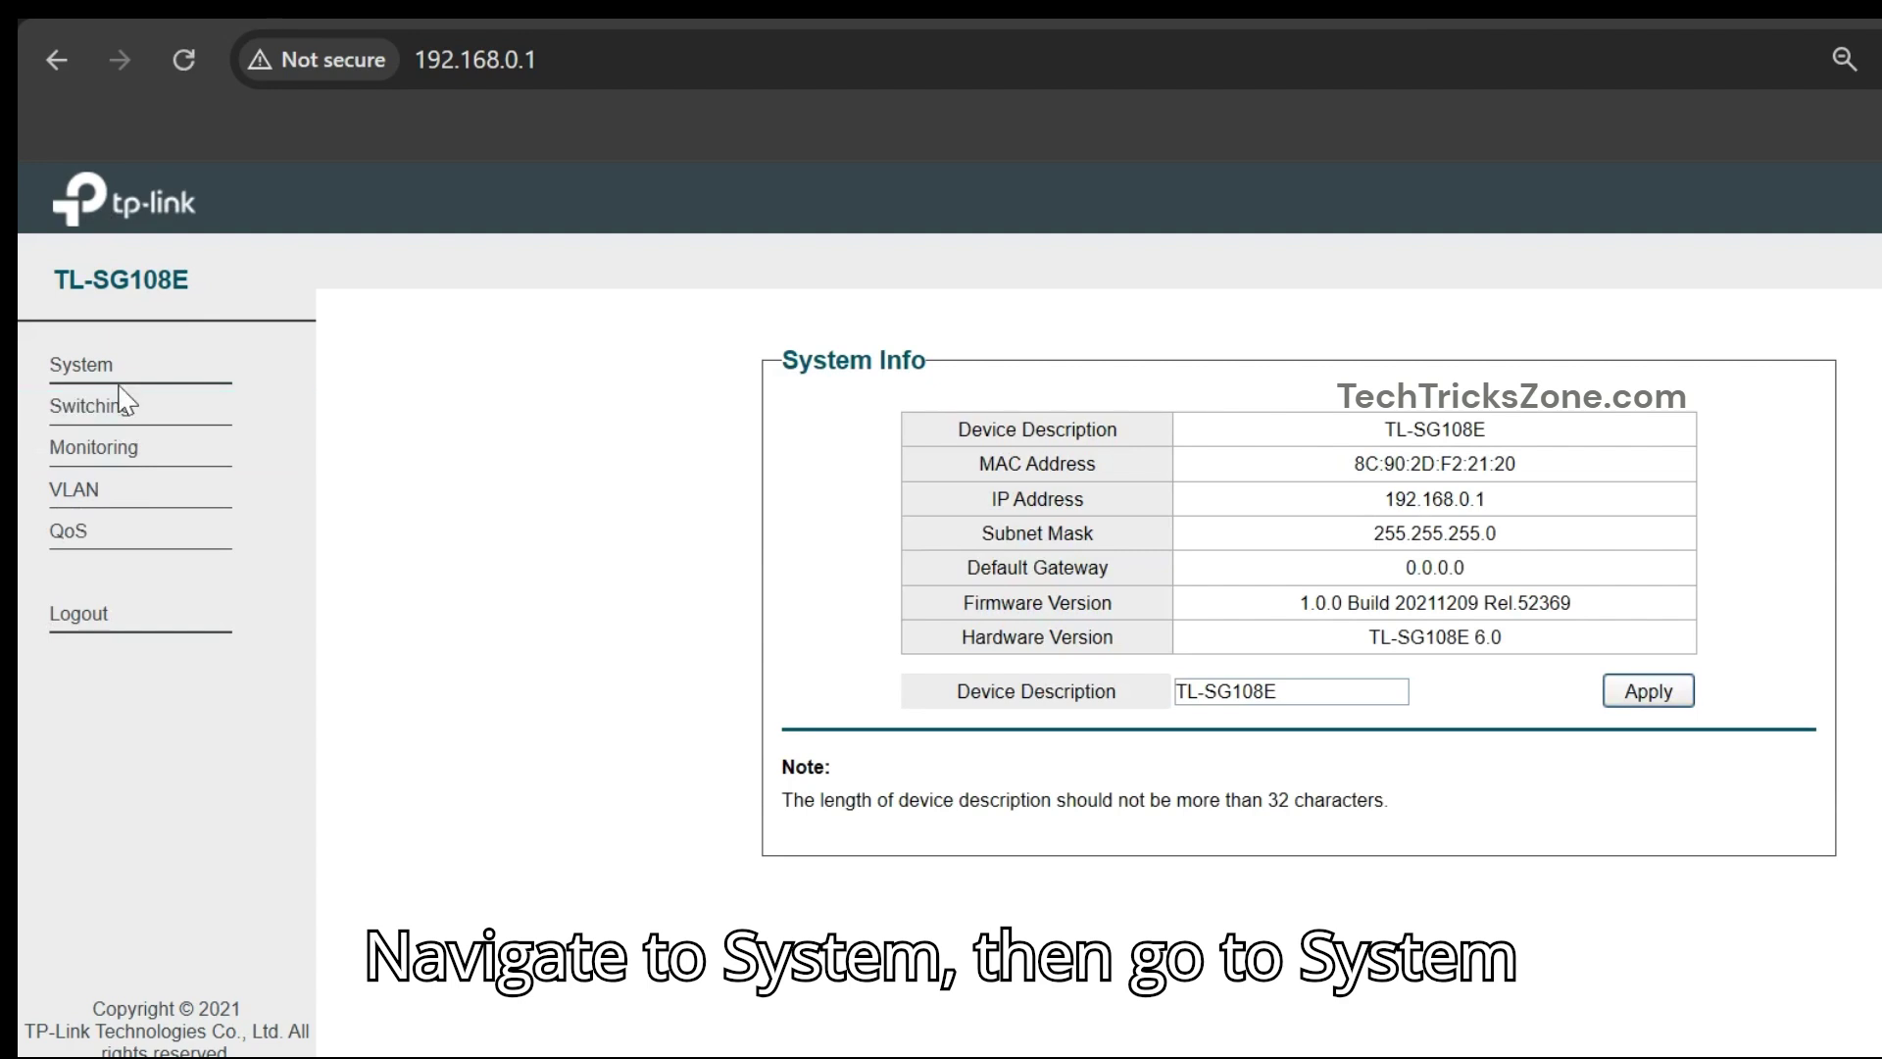
- Go to System Tools > Firmware Upgrade, choose Ready and confirm the reboot into upgrade mode
click(127, 380)
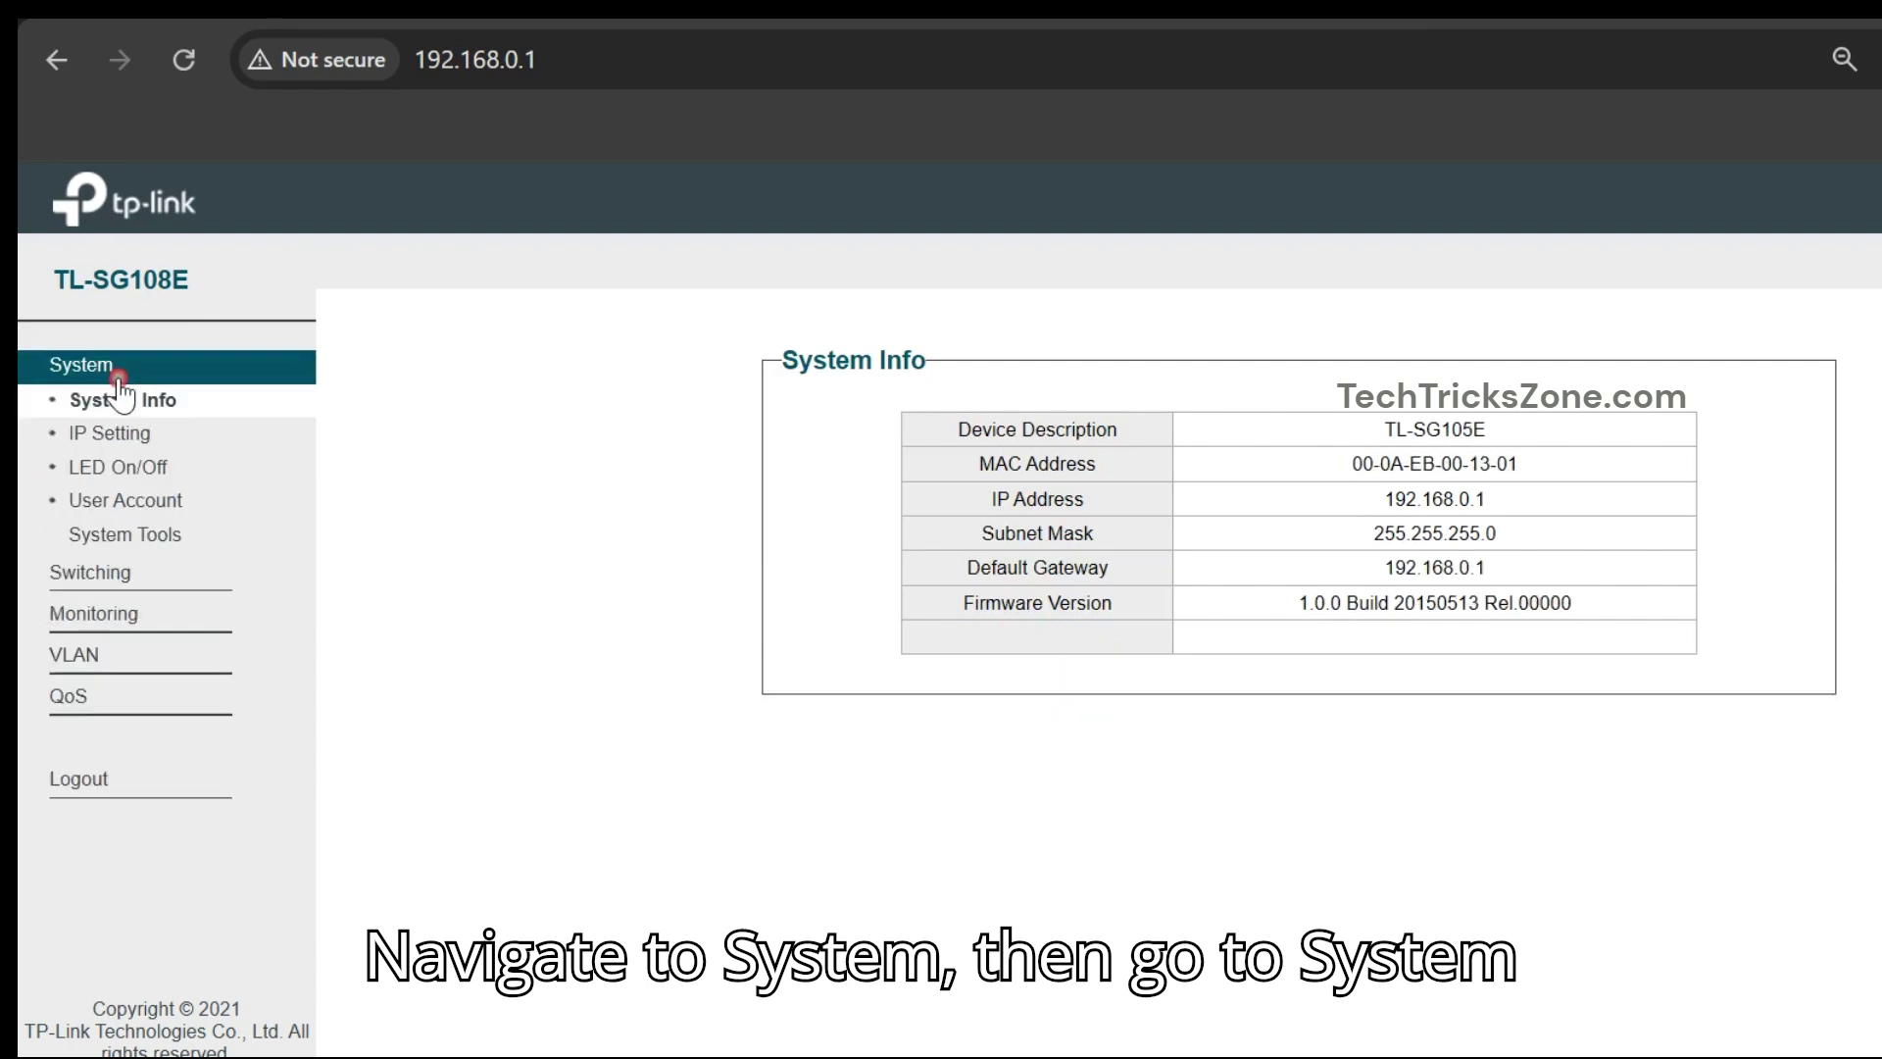
click(57, 535)
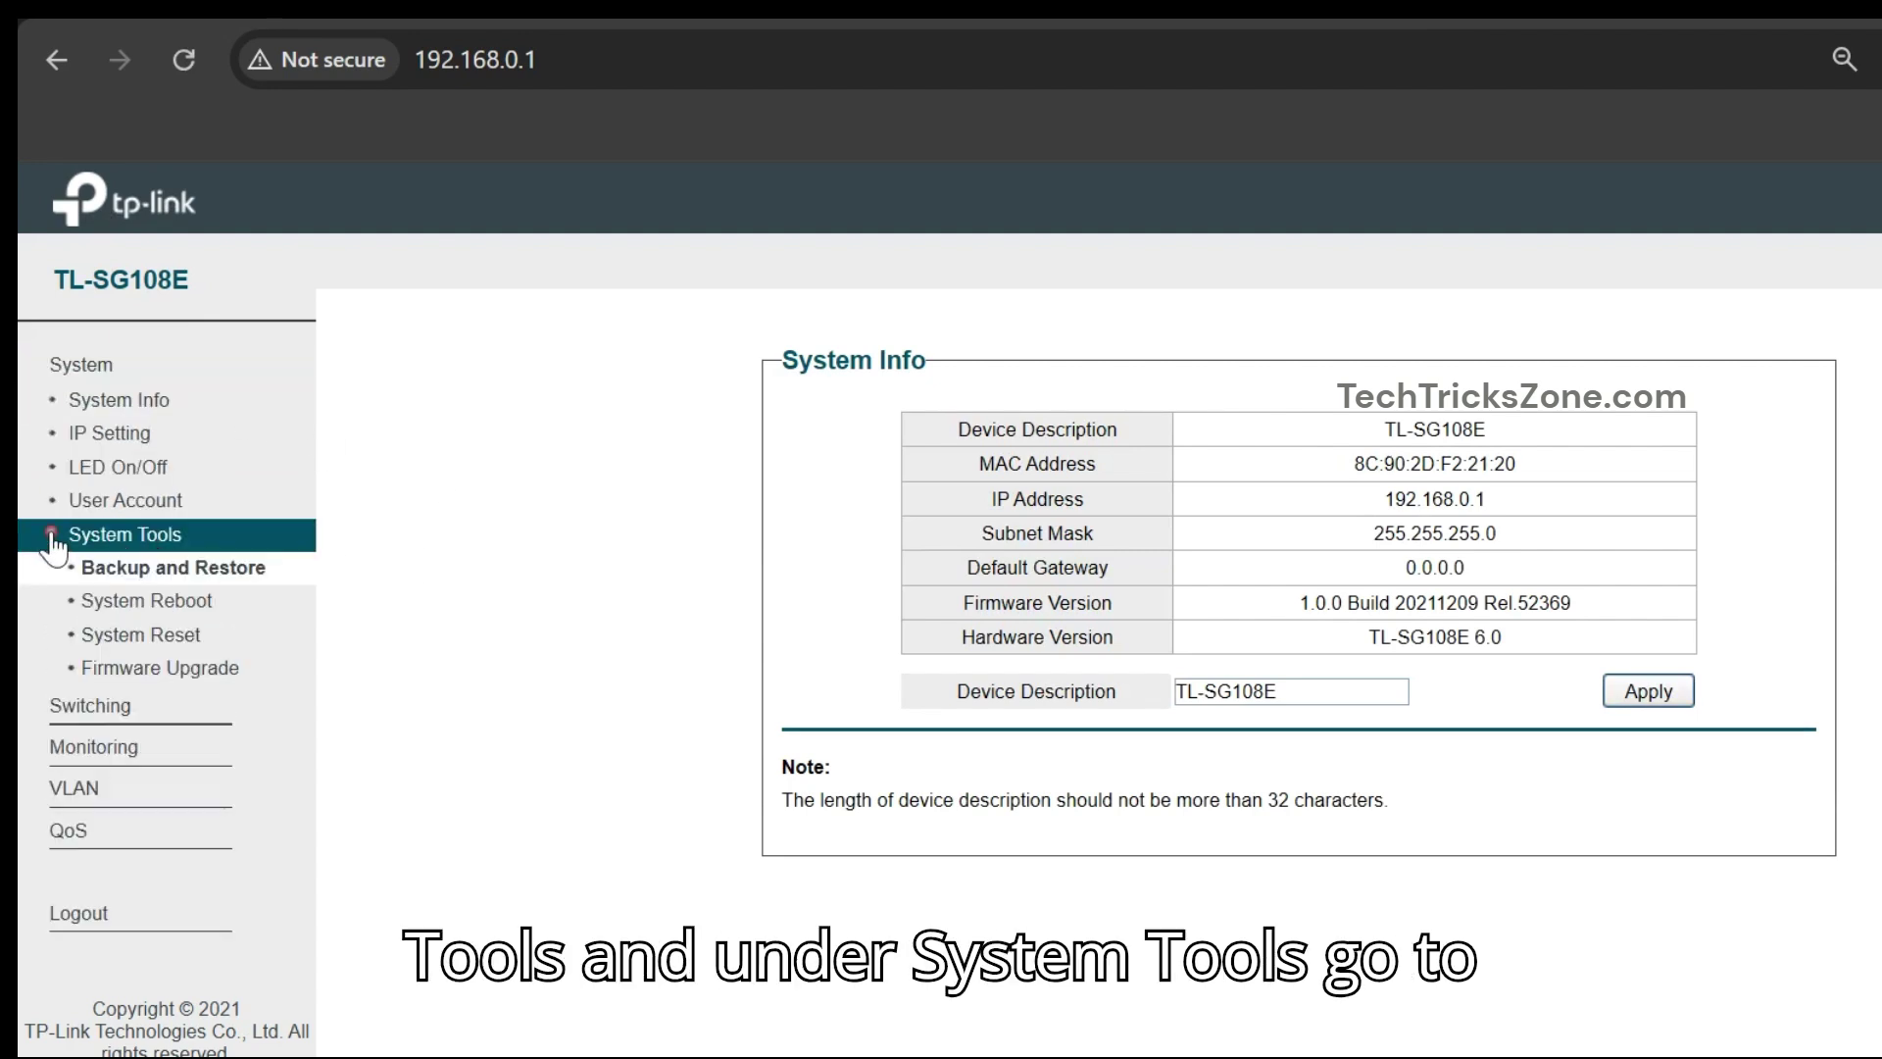
click(137, 672)
drag(1157, 447, 1481, 474)
click(1320, 579)
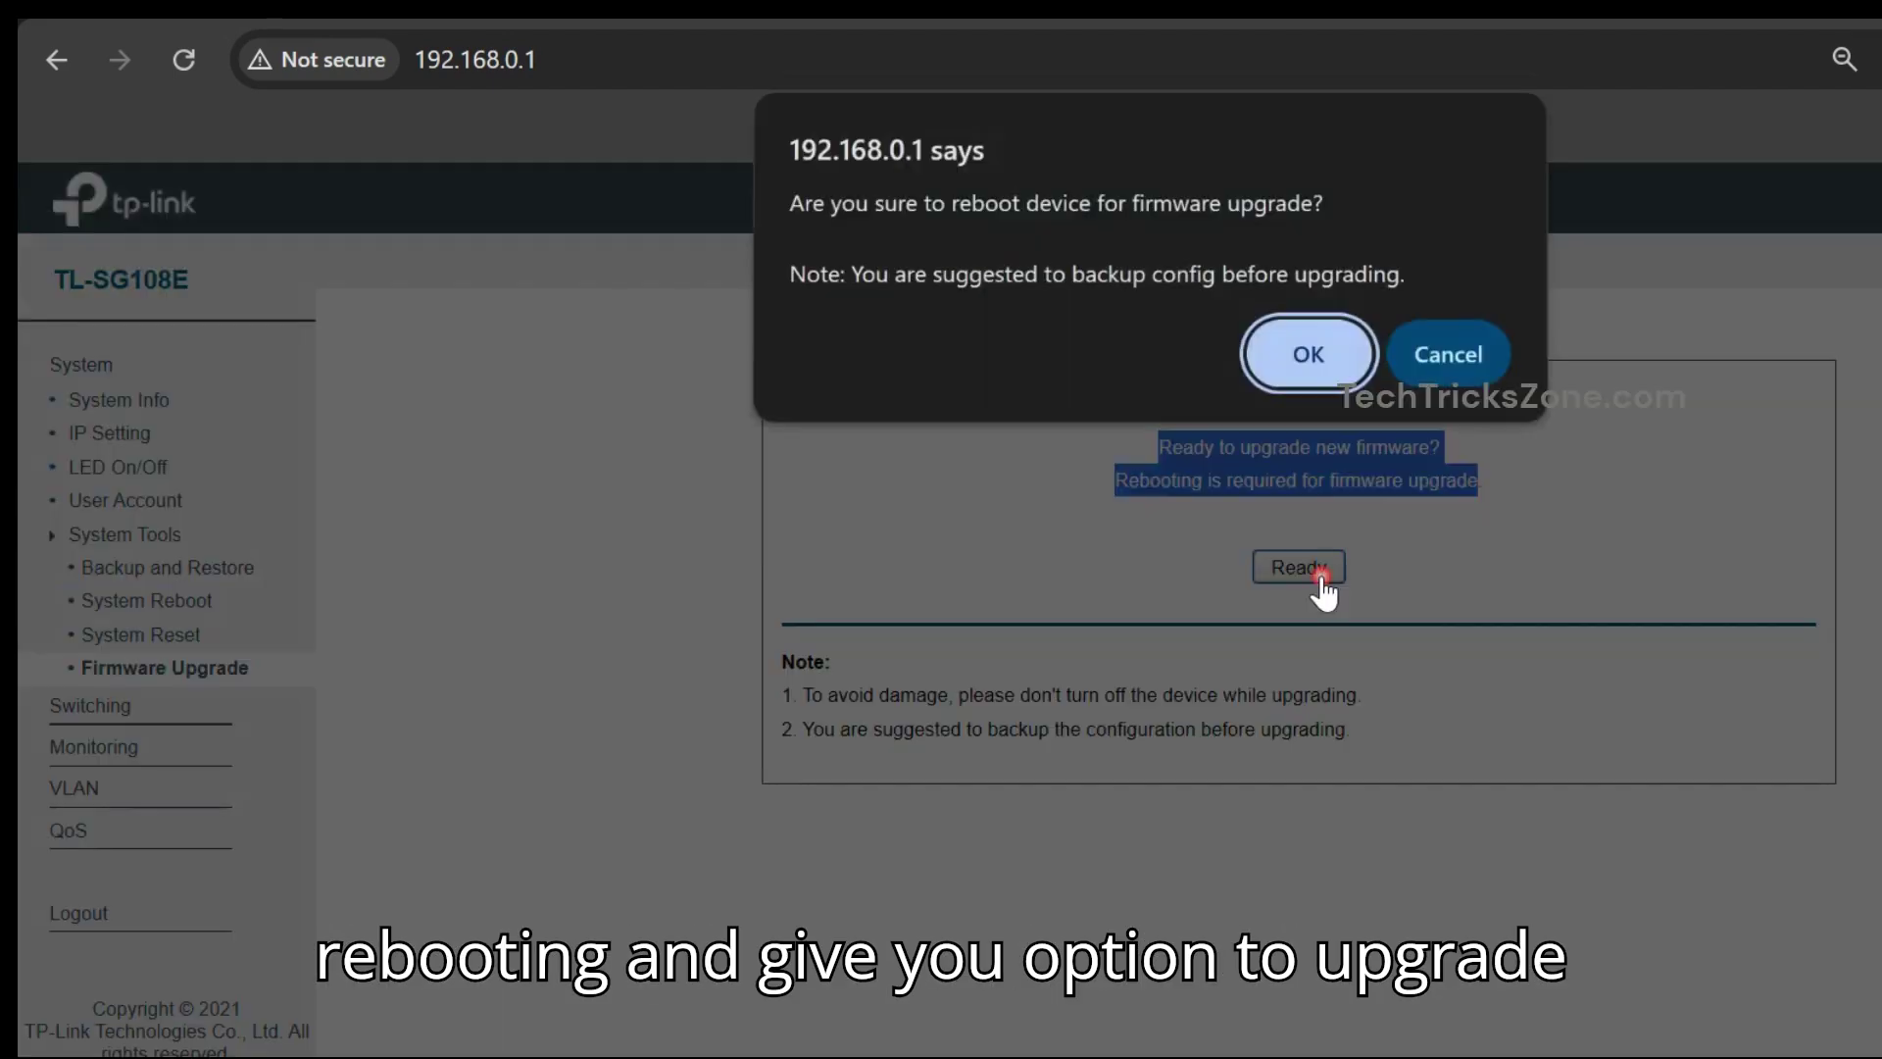
click(1309, 357)
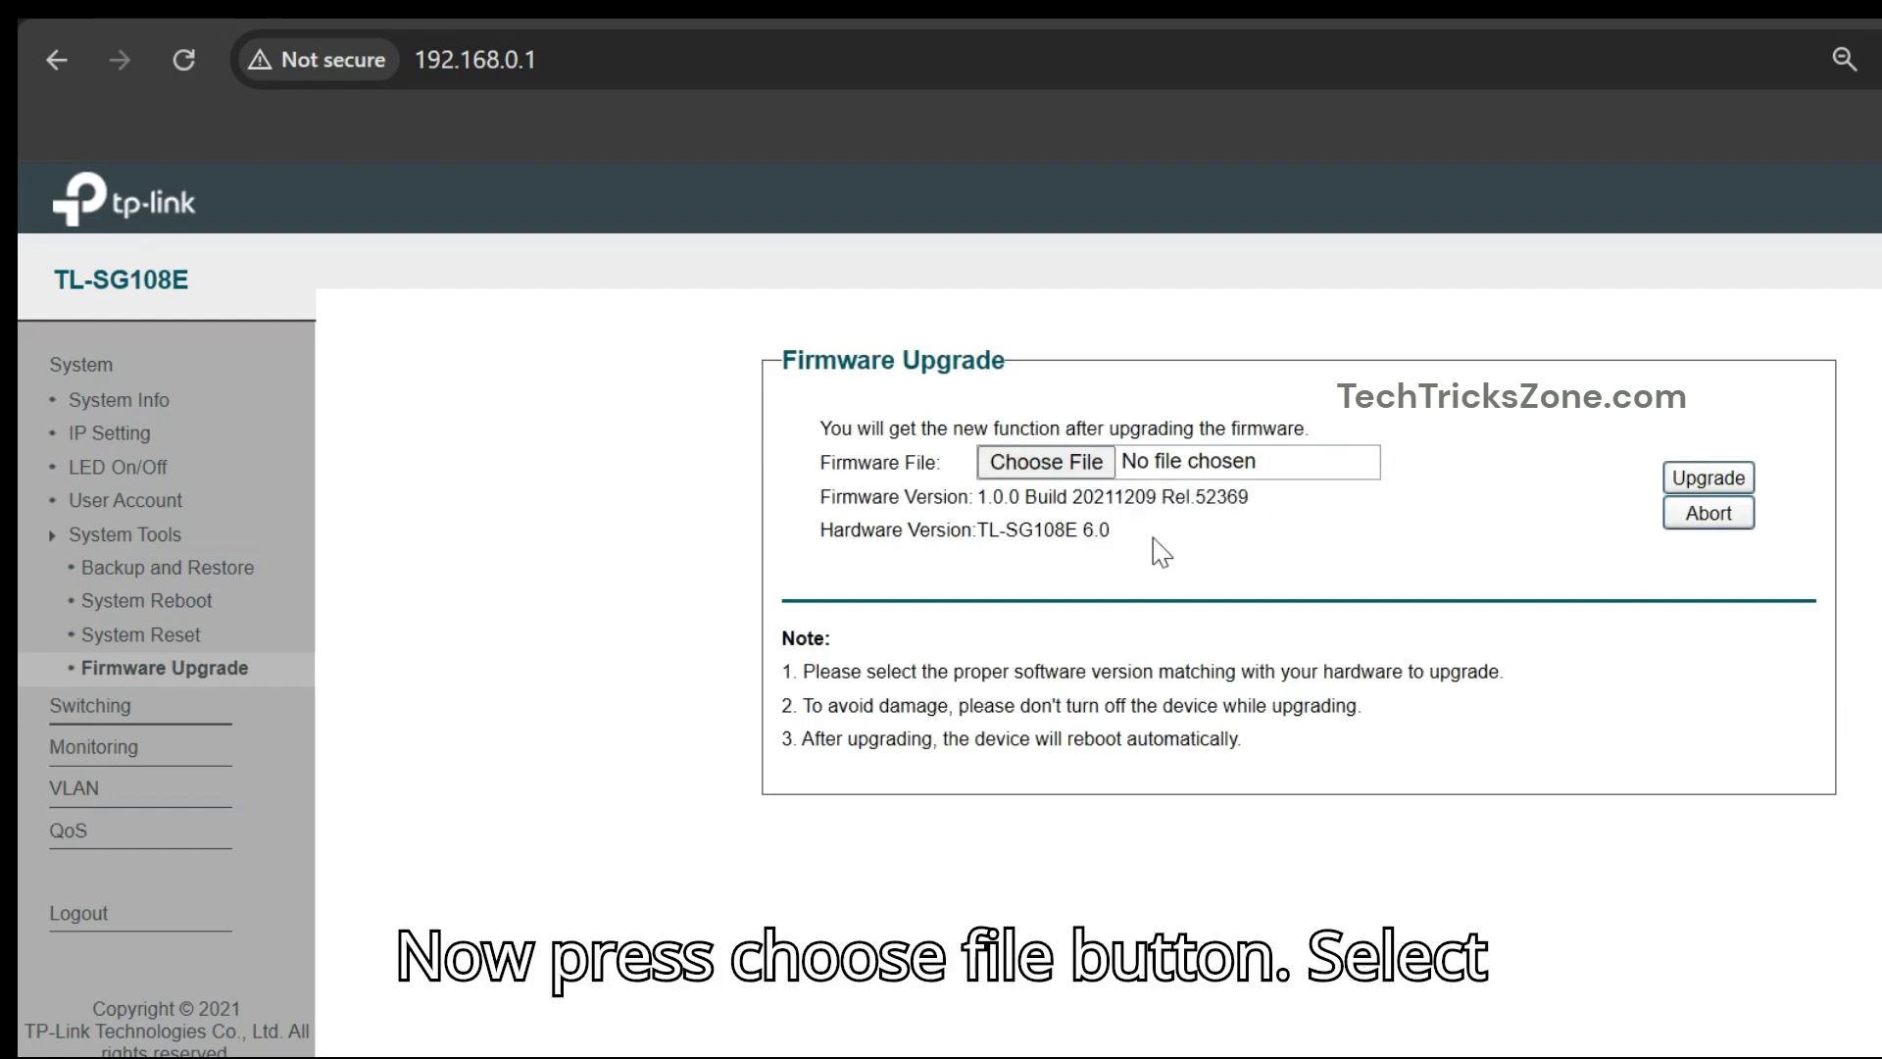
- Upload the Build 20230218 .bin firmware file and confirm the upgrade
click(1093, 462)
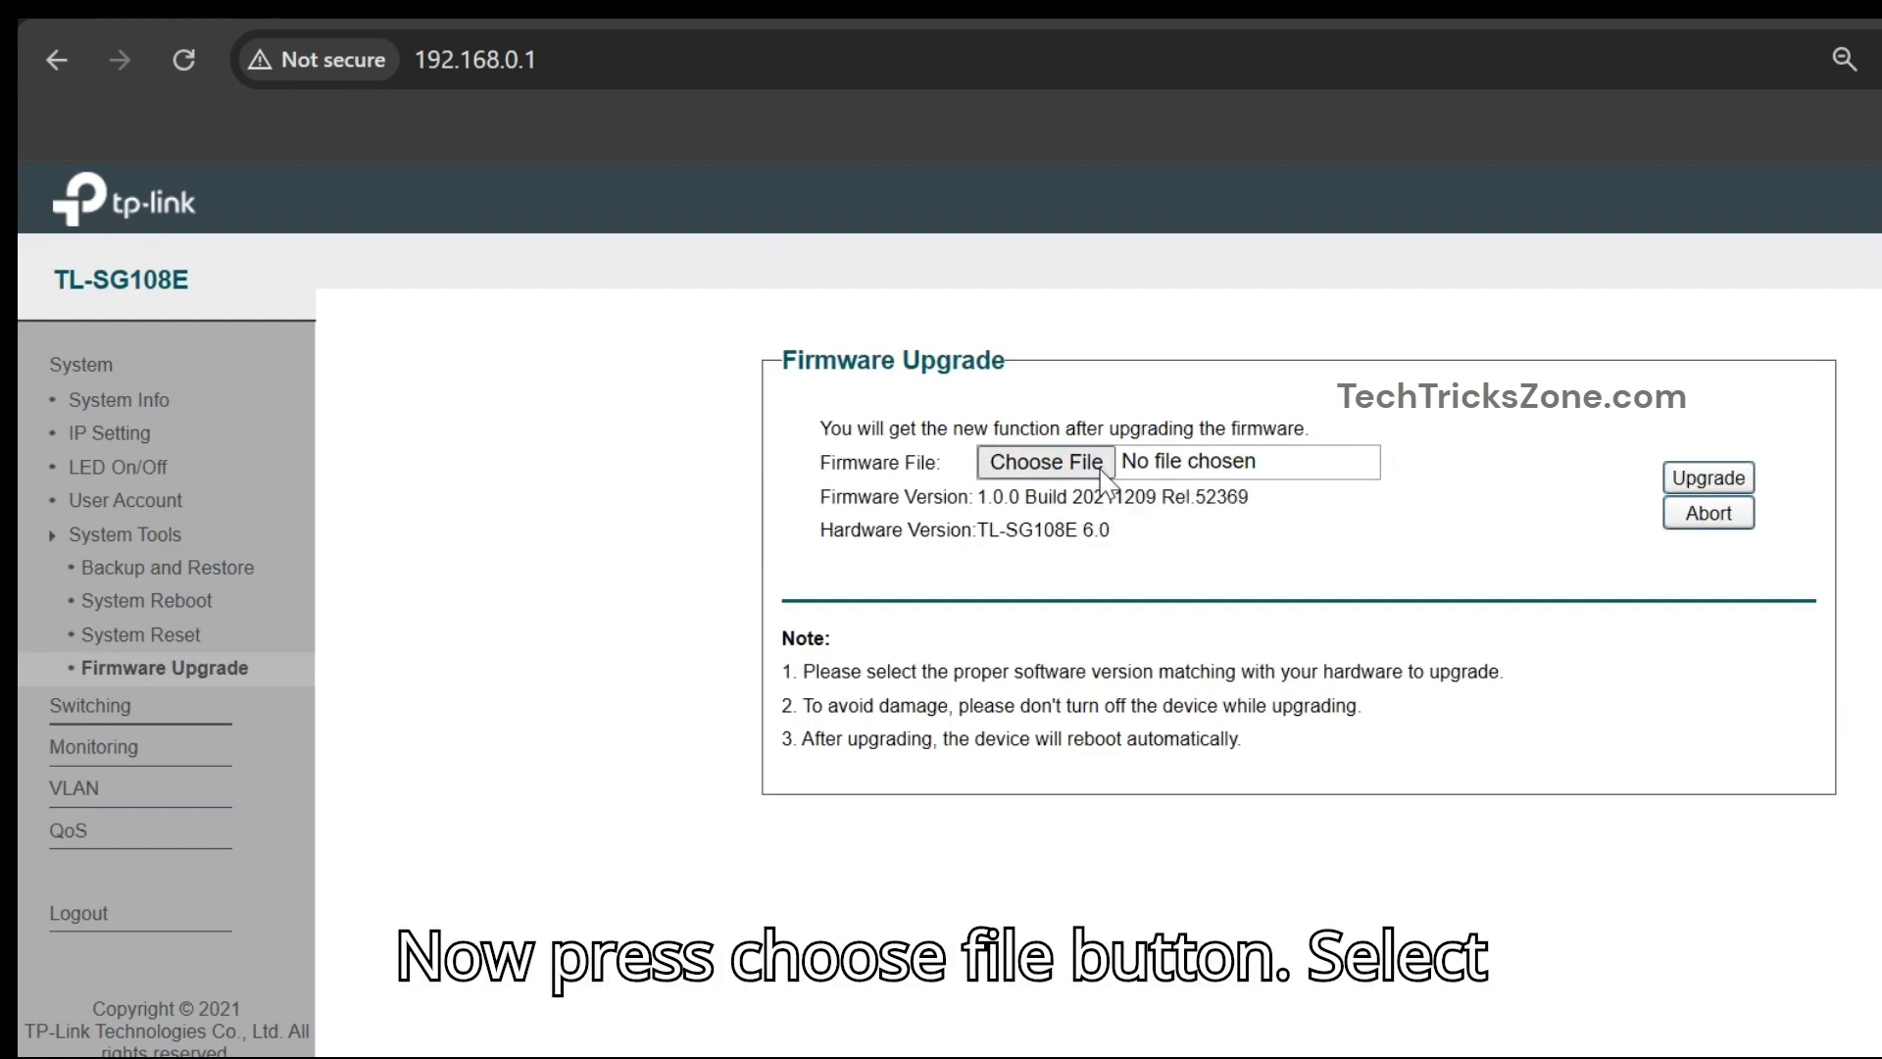
click(1101, 436)
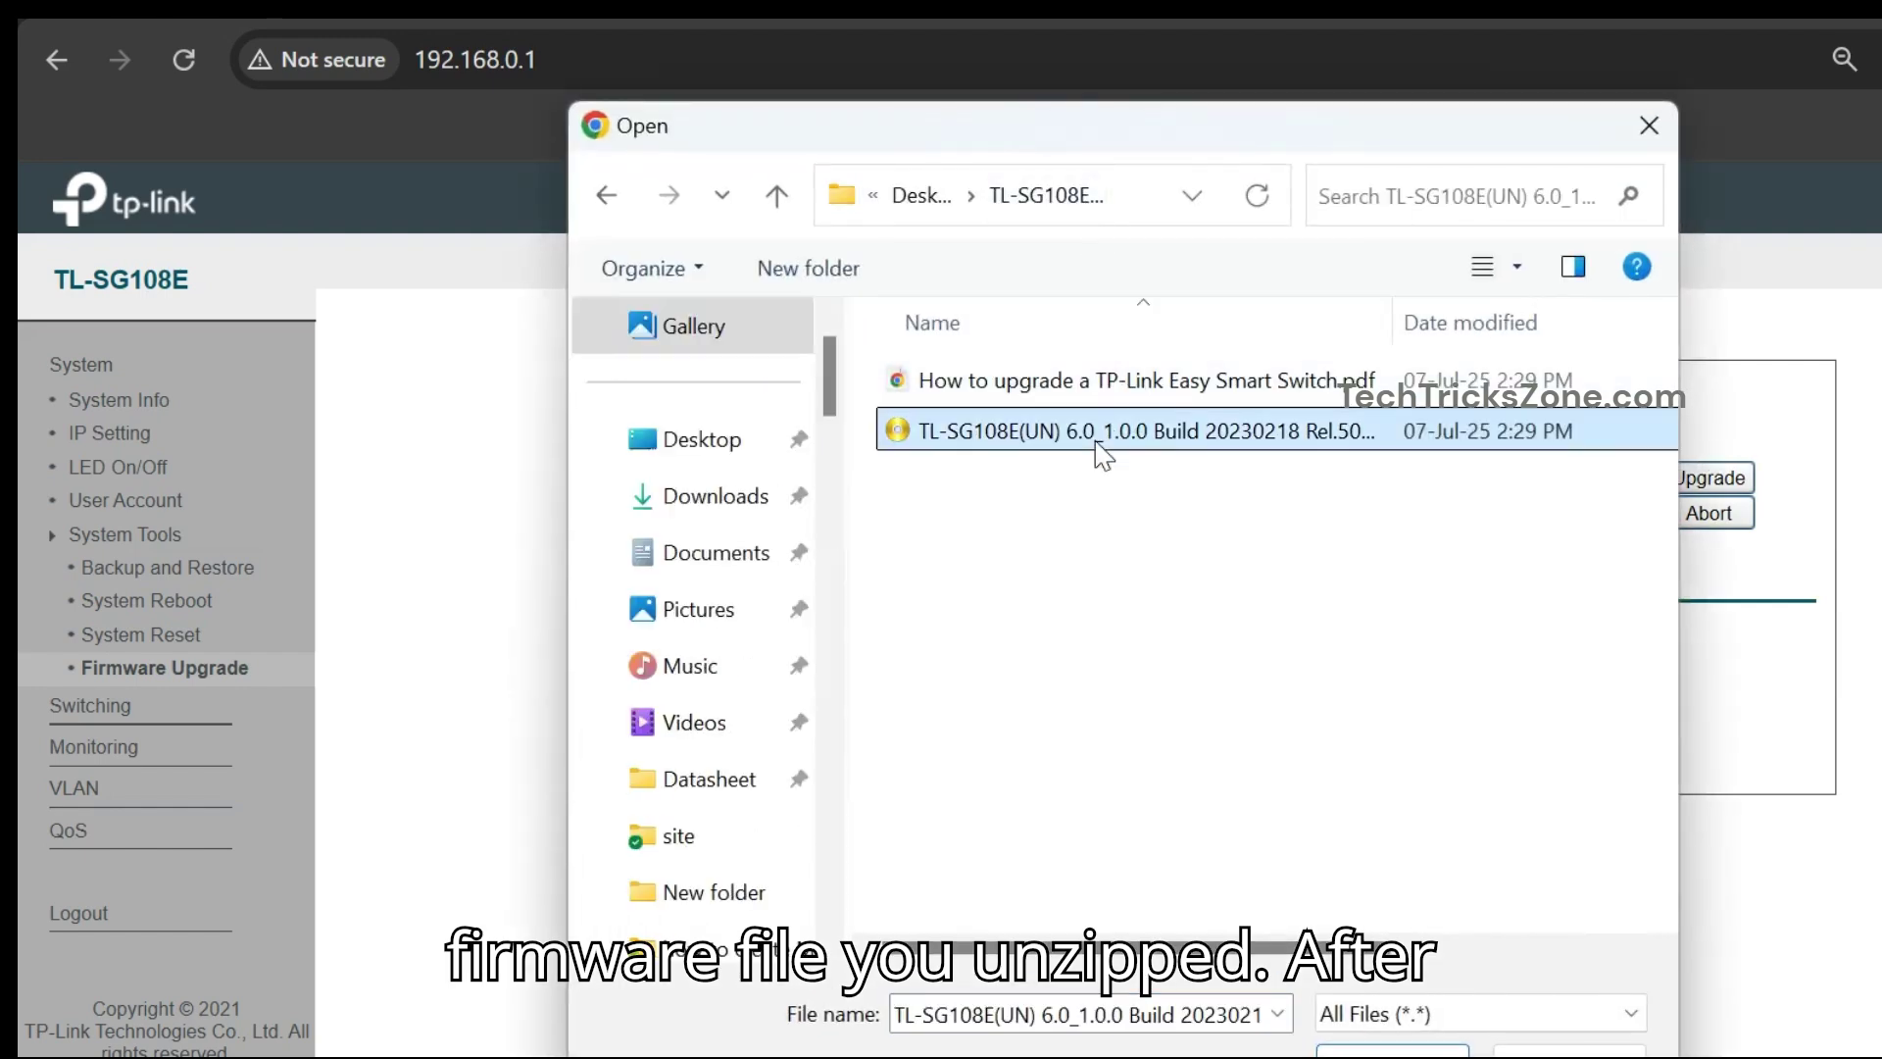
click(1393, 1047)
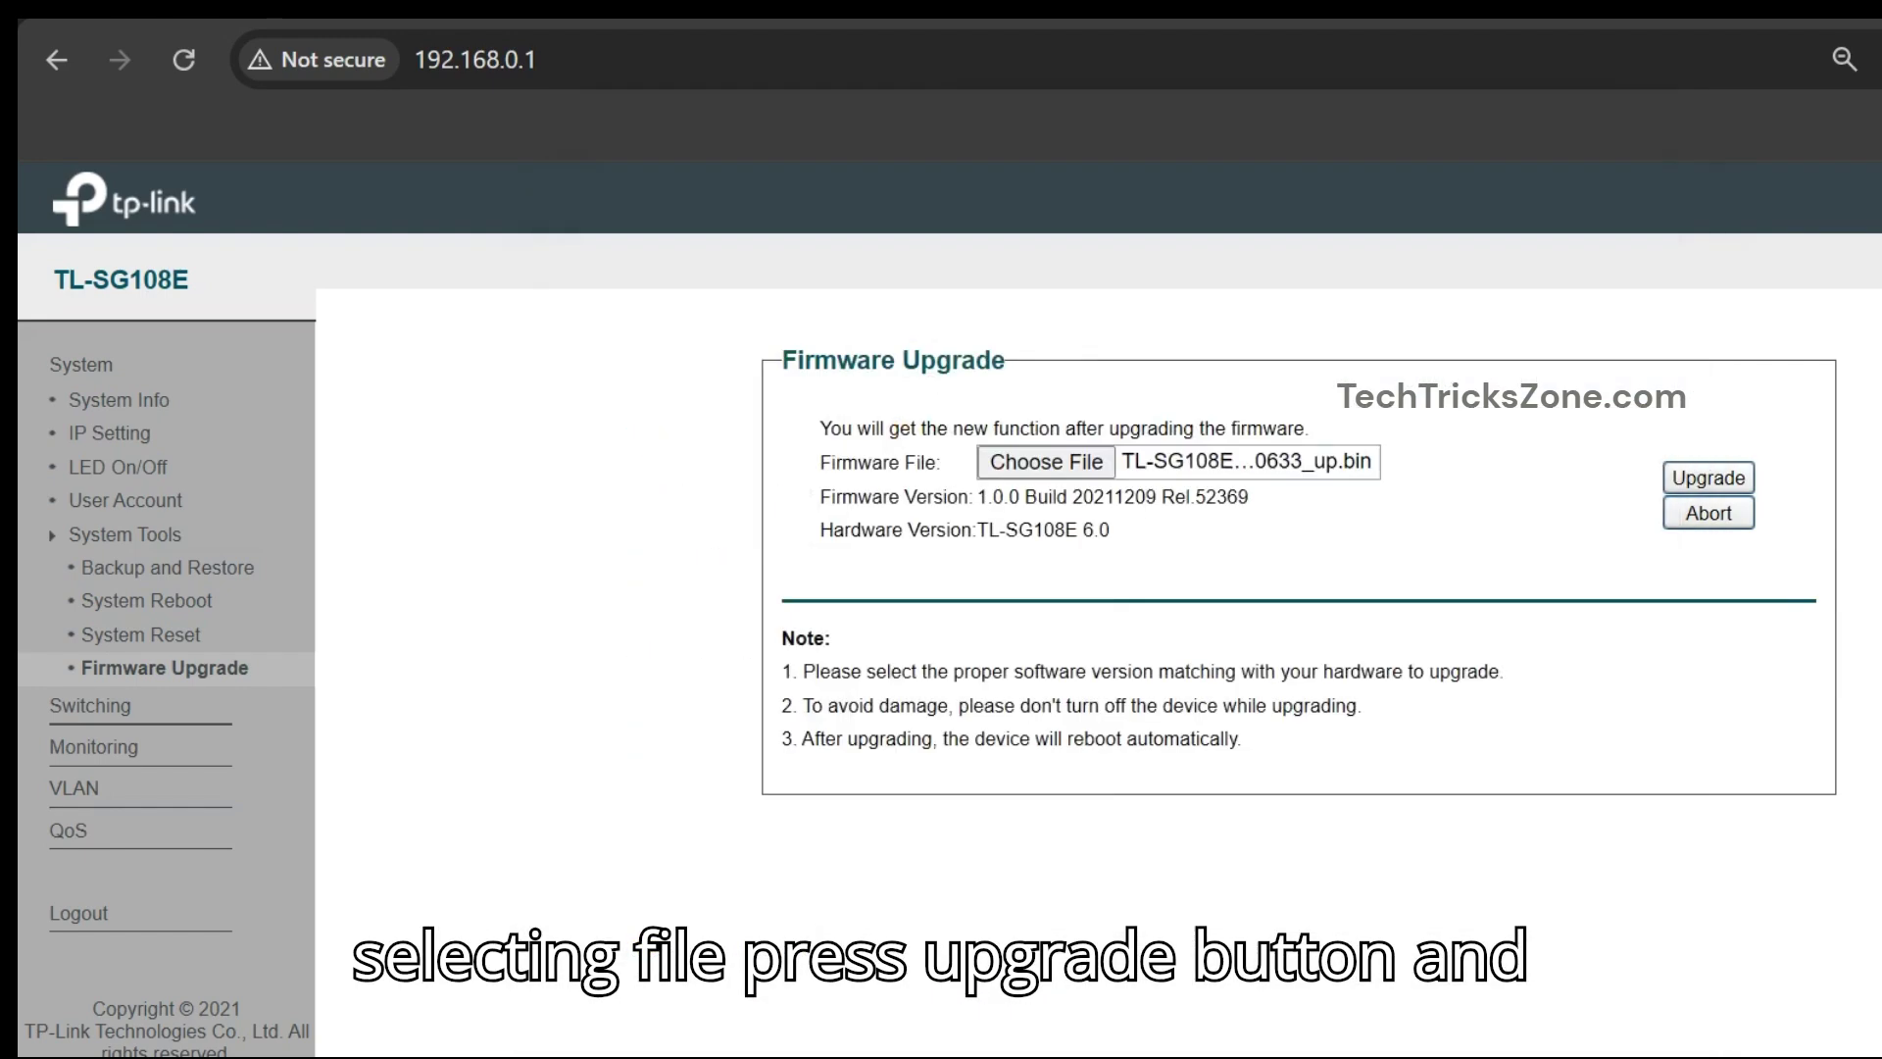
click(1708, 480)
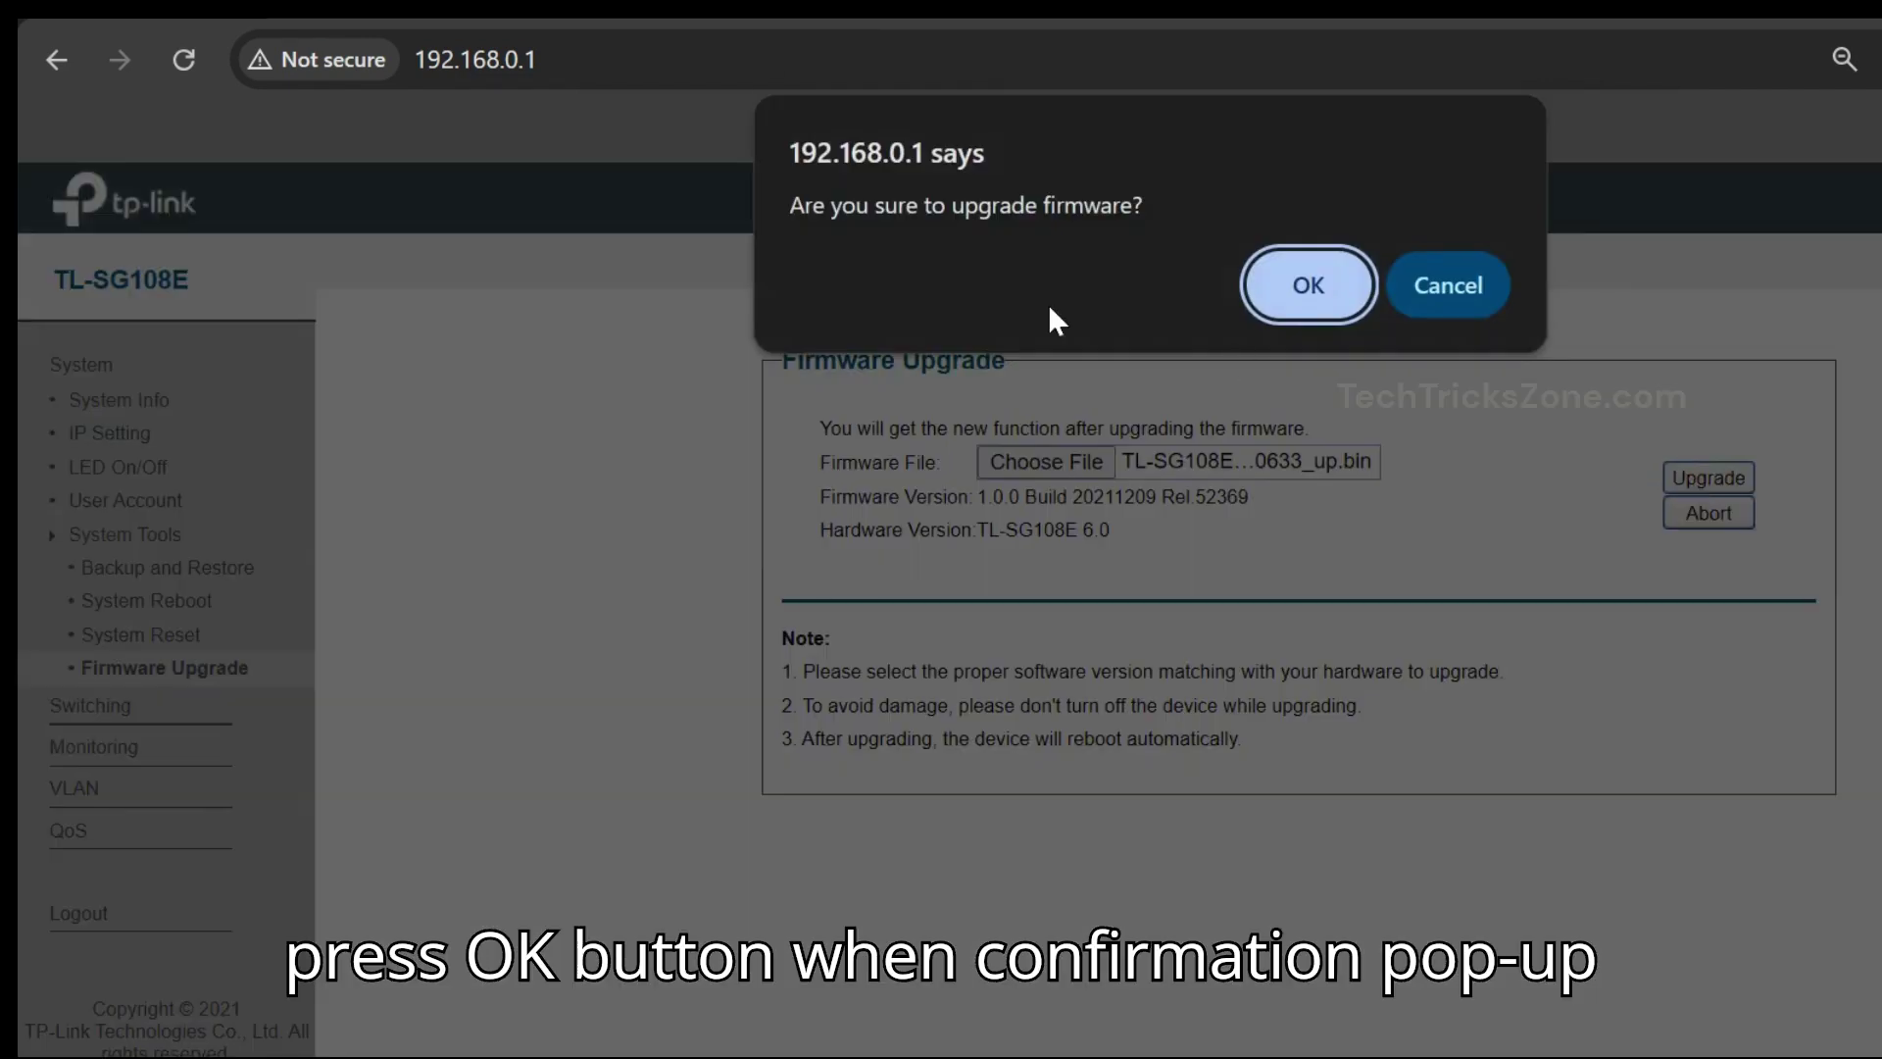
drag(1155, 224, 768, 208)
click(1280, 275)
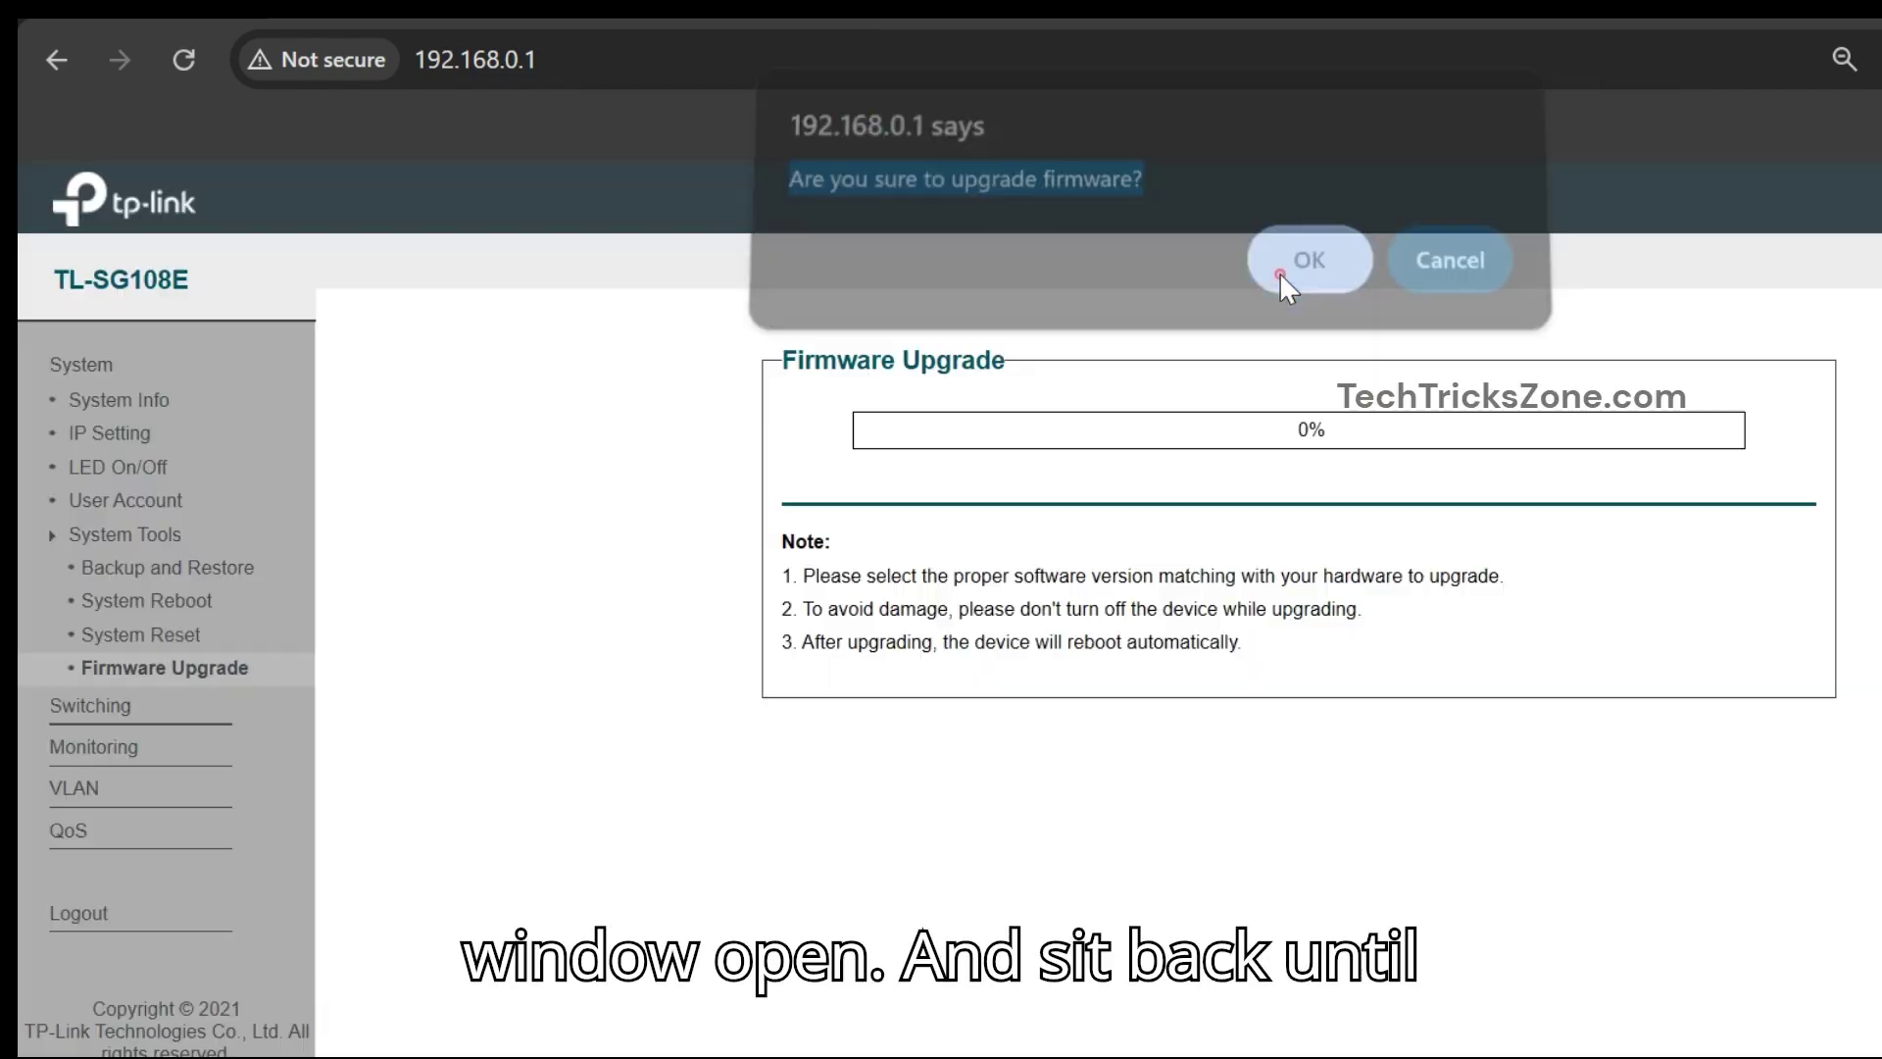
- Check the ping and the status page showing 'Image OK, please wait for writing'
key(alt+Tab)
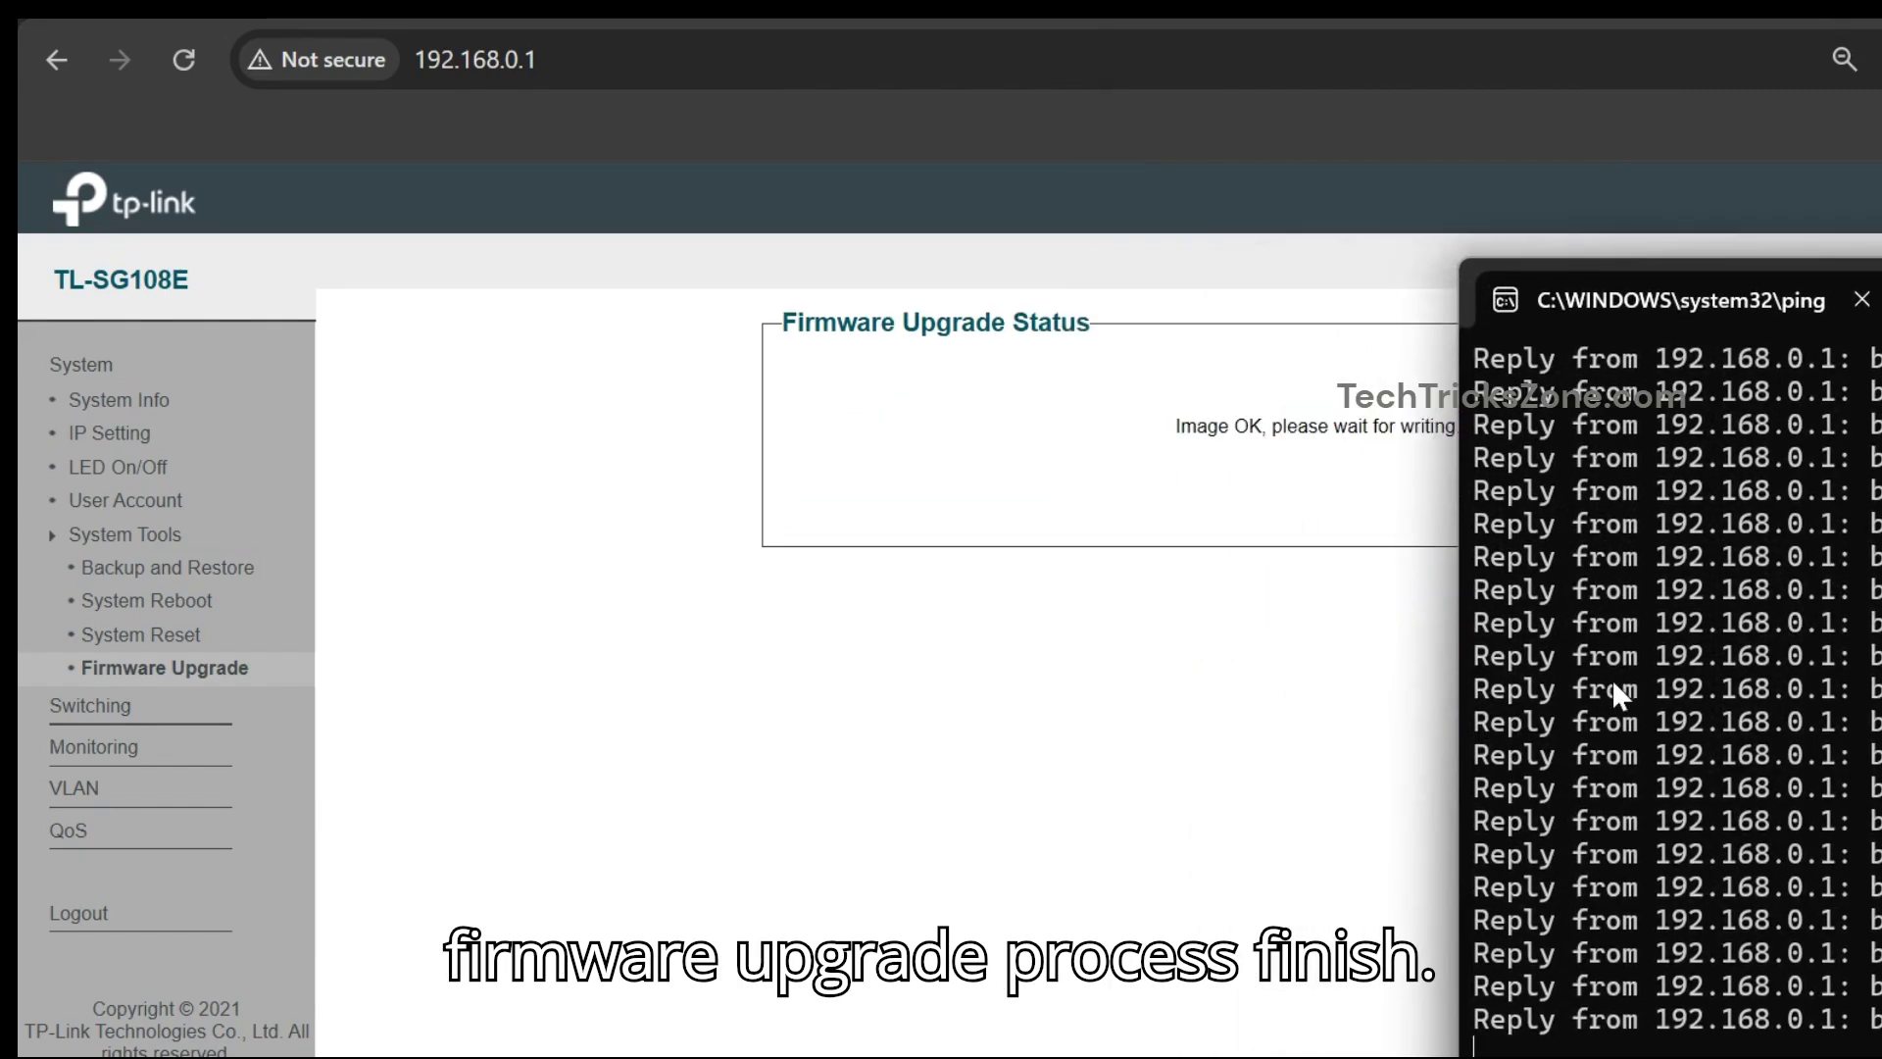
click(1258, 747)
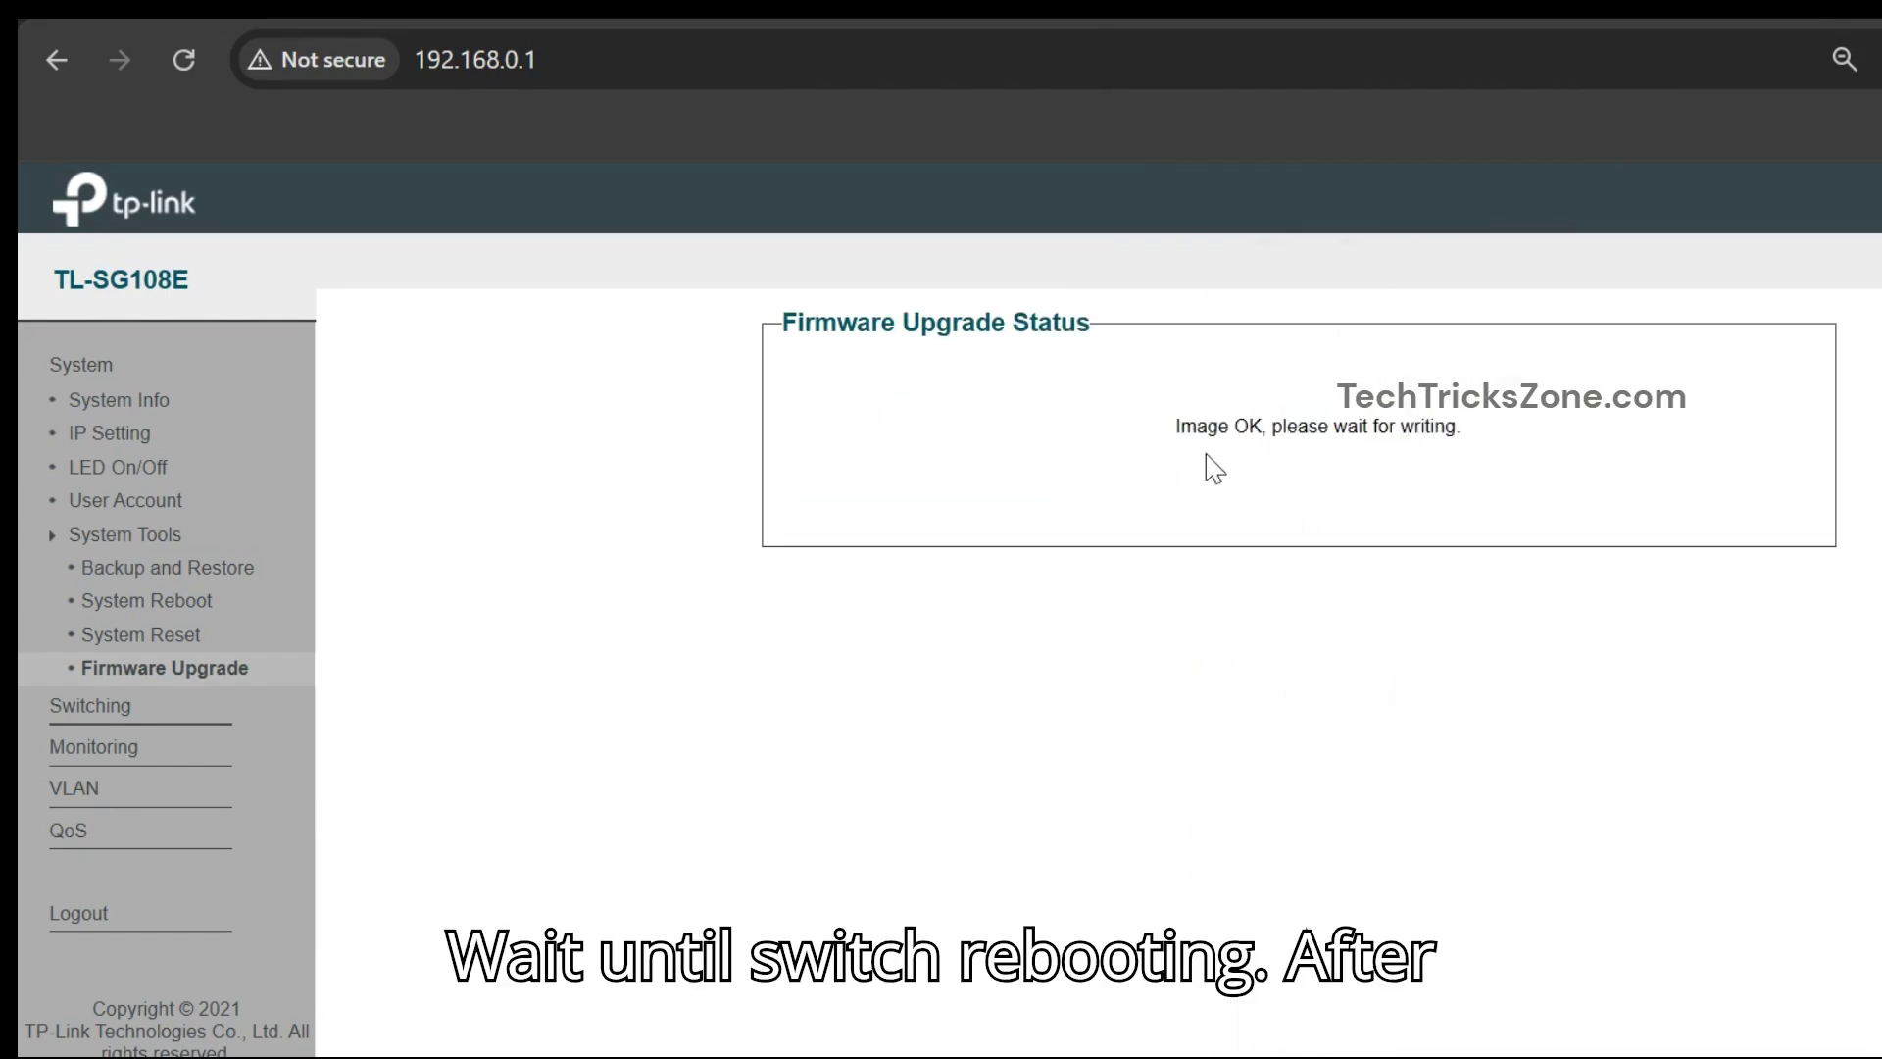
drag(1178, 432, 1500, 432)
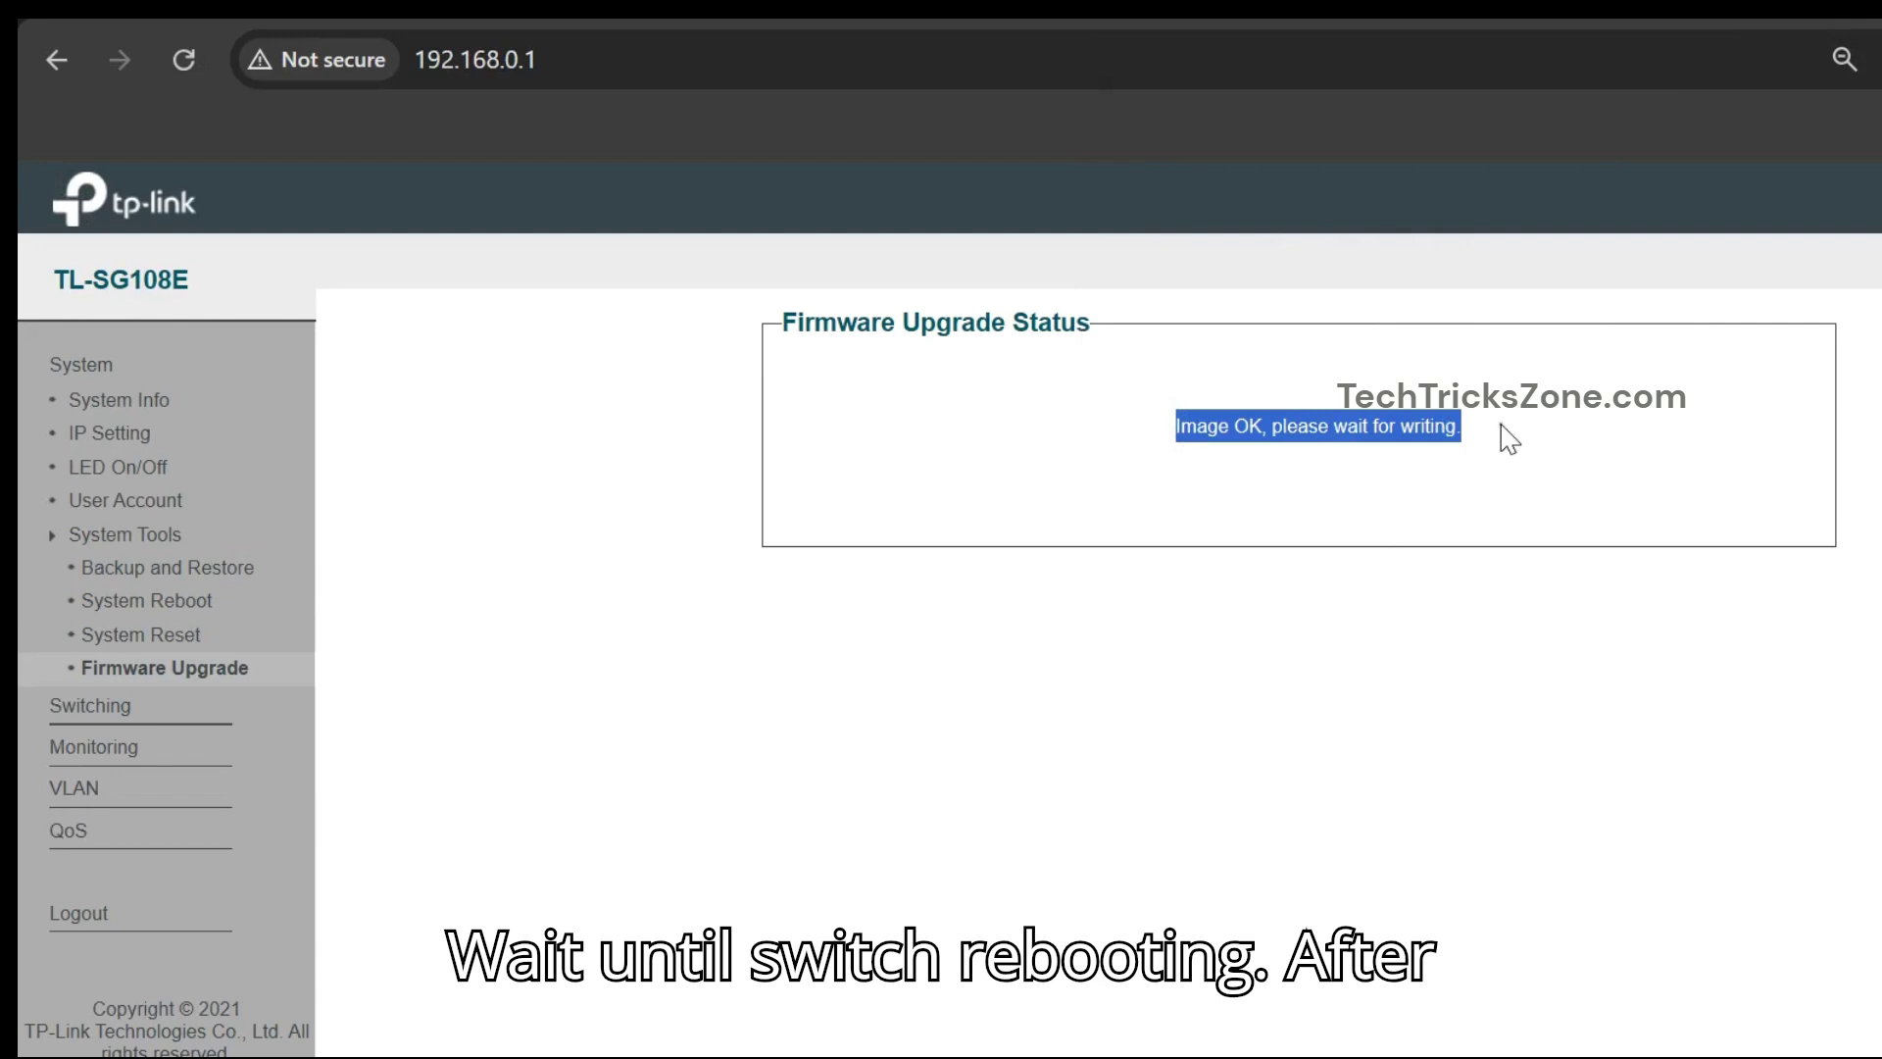
click(1486, 796)
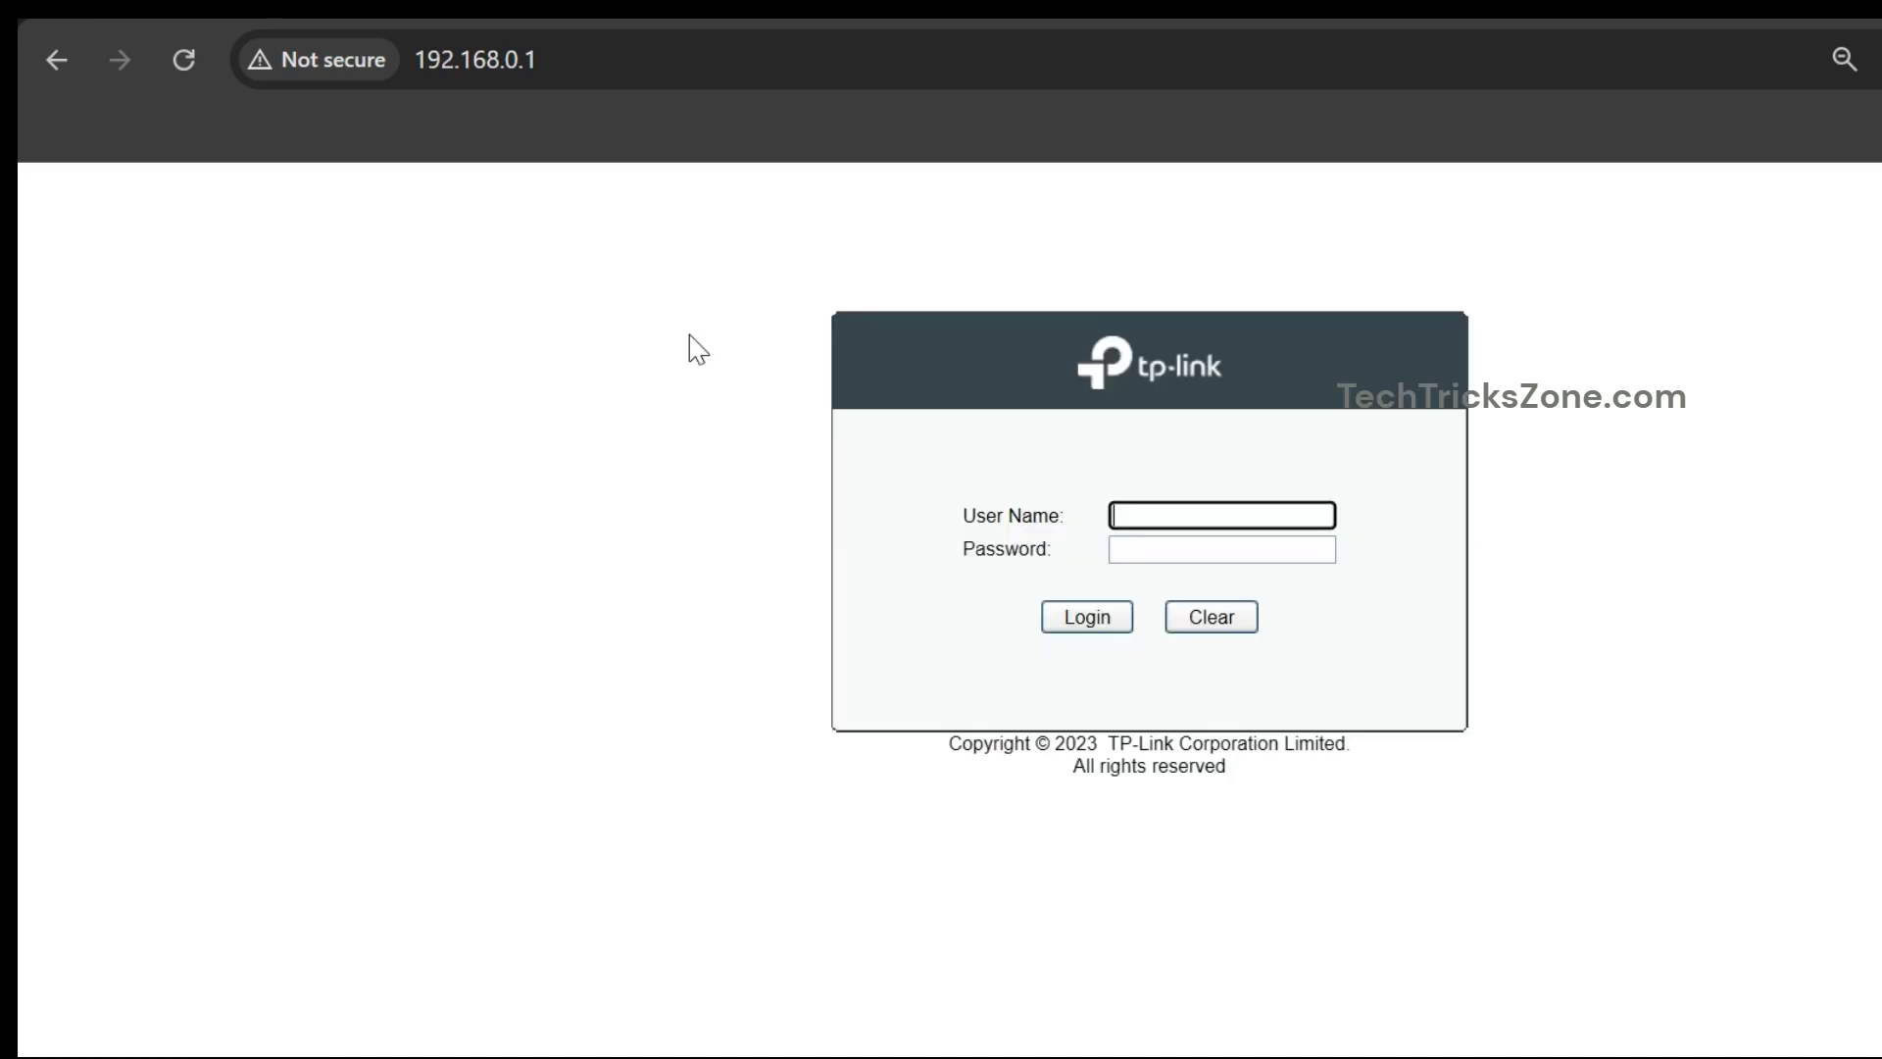
- Log back in as admin and verify firmware reads 1.0.0 Build 20230218 Rel.50633
text(admin)
key(Tab)
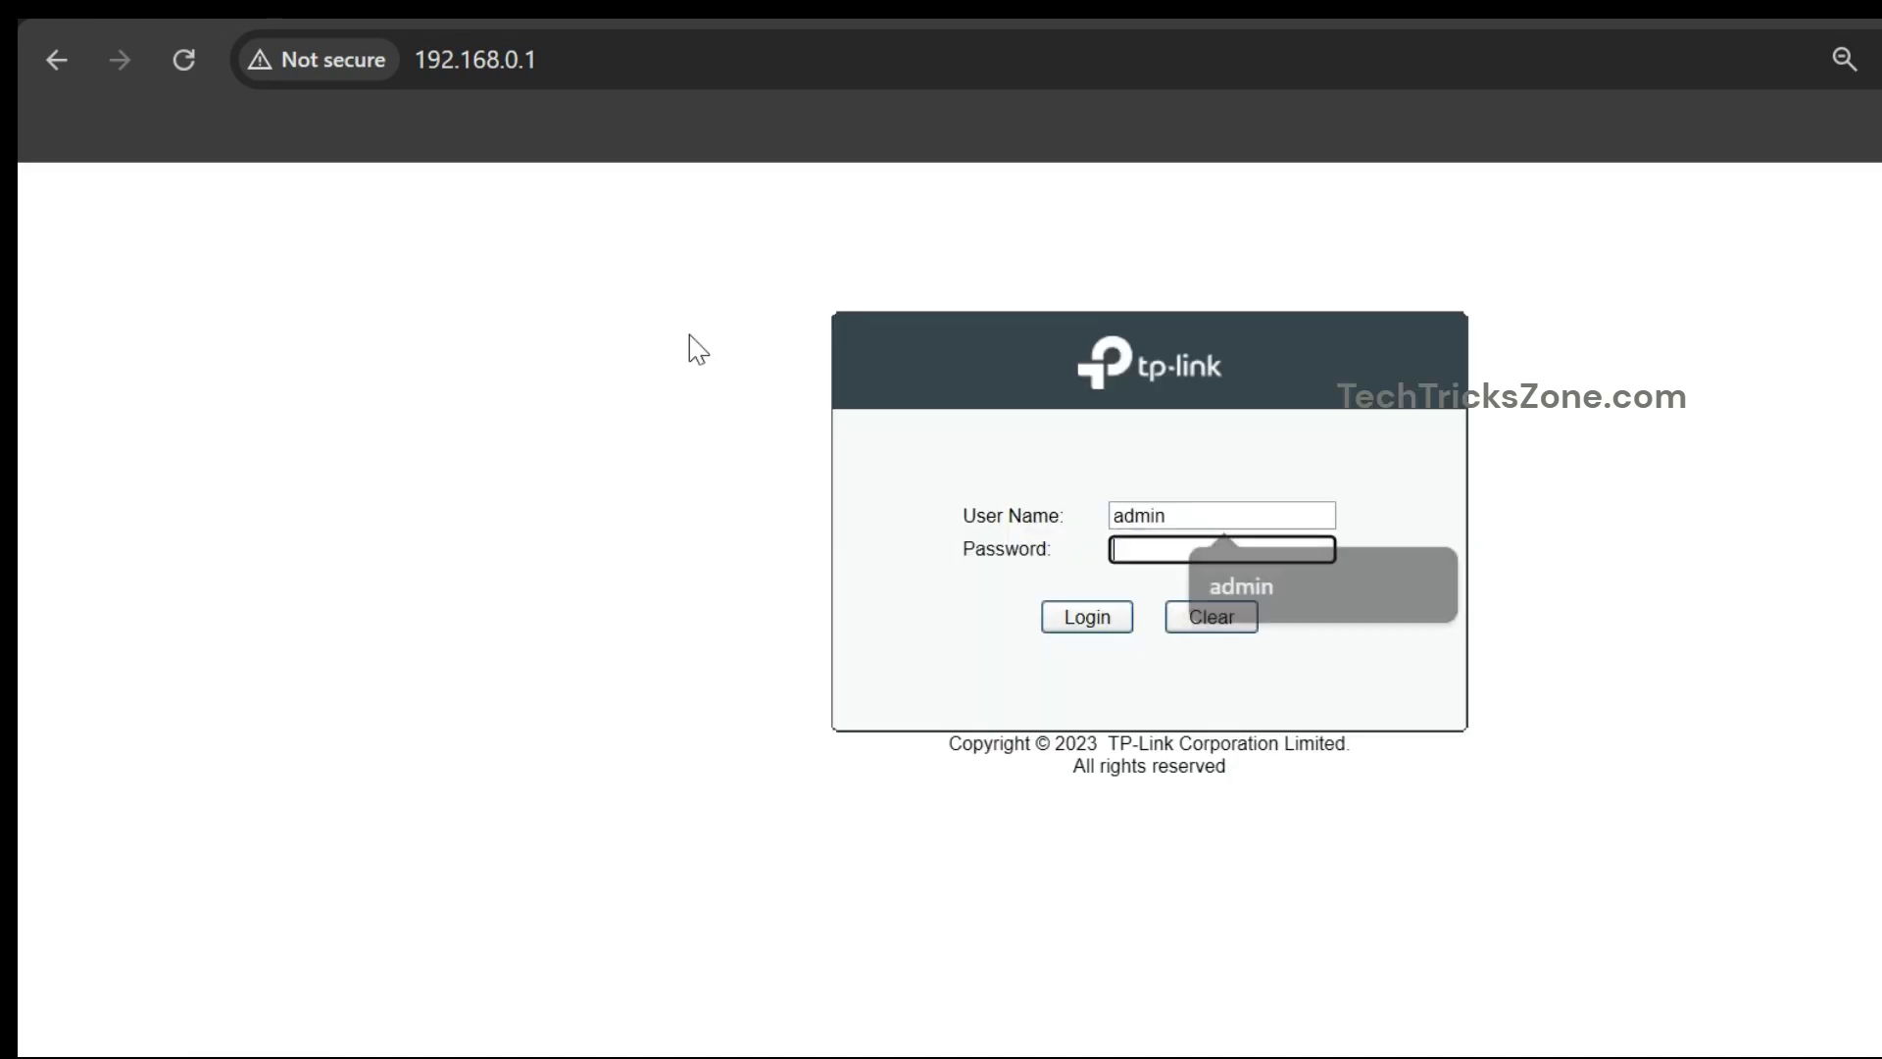
text(admin)
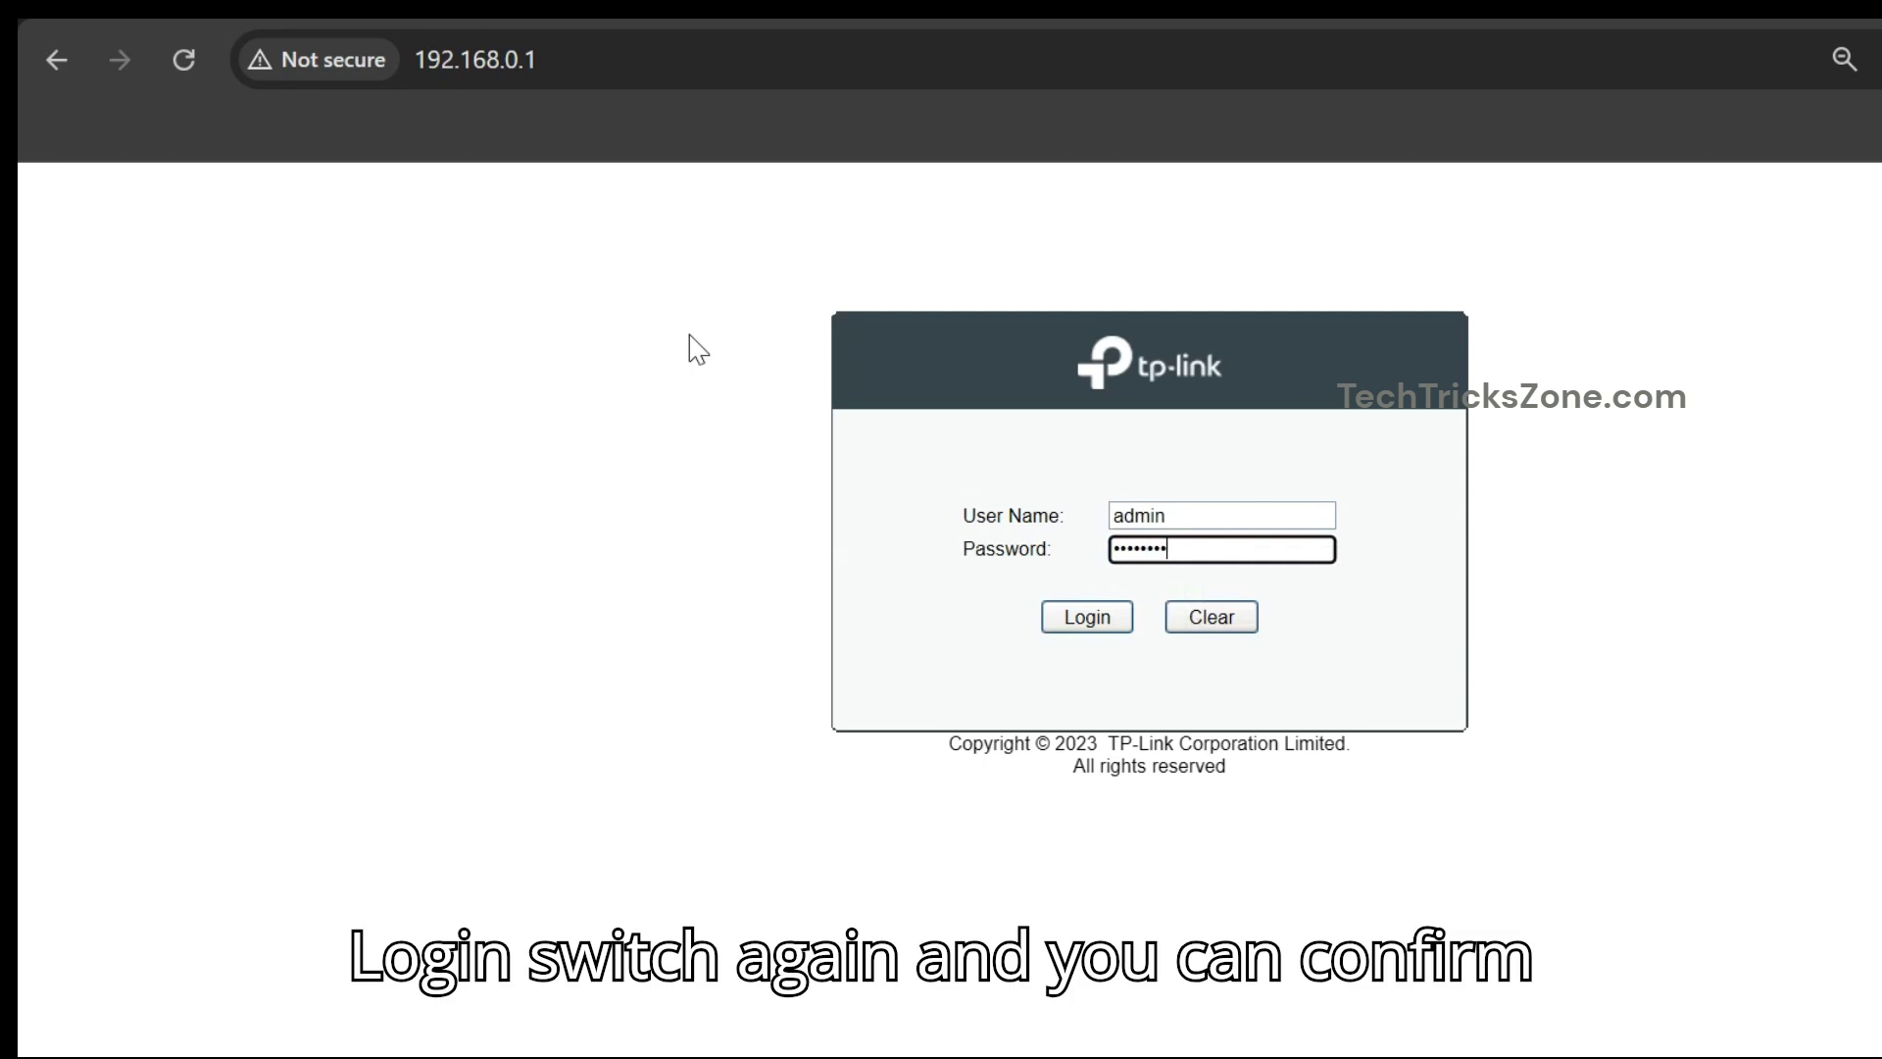
key(Return)
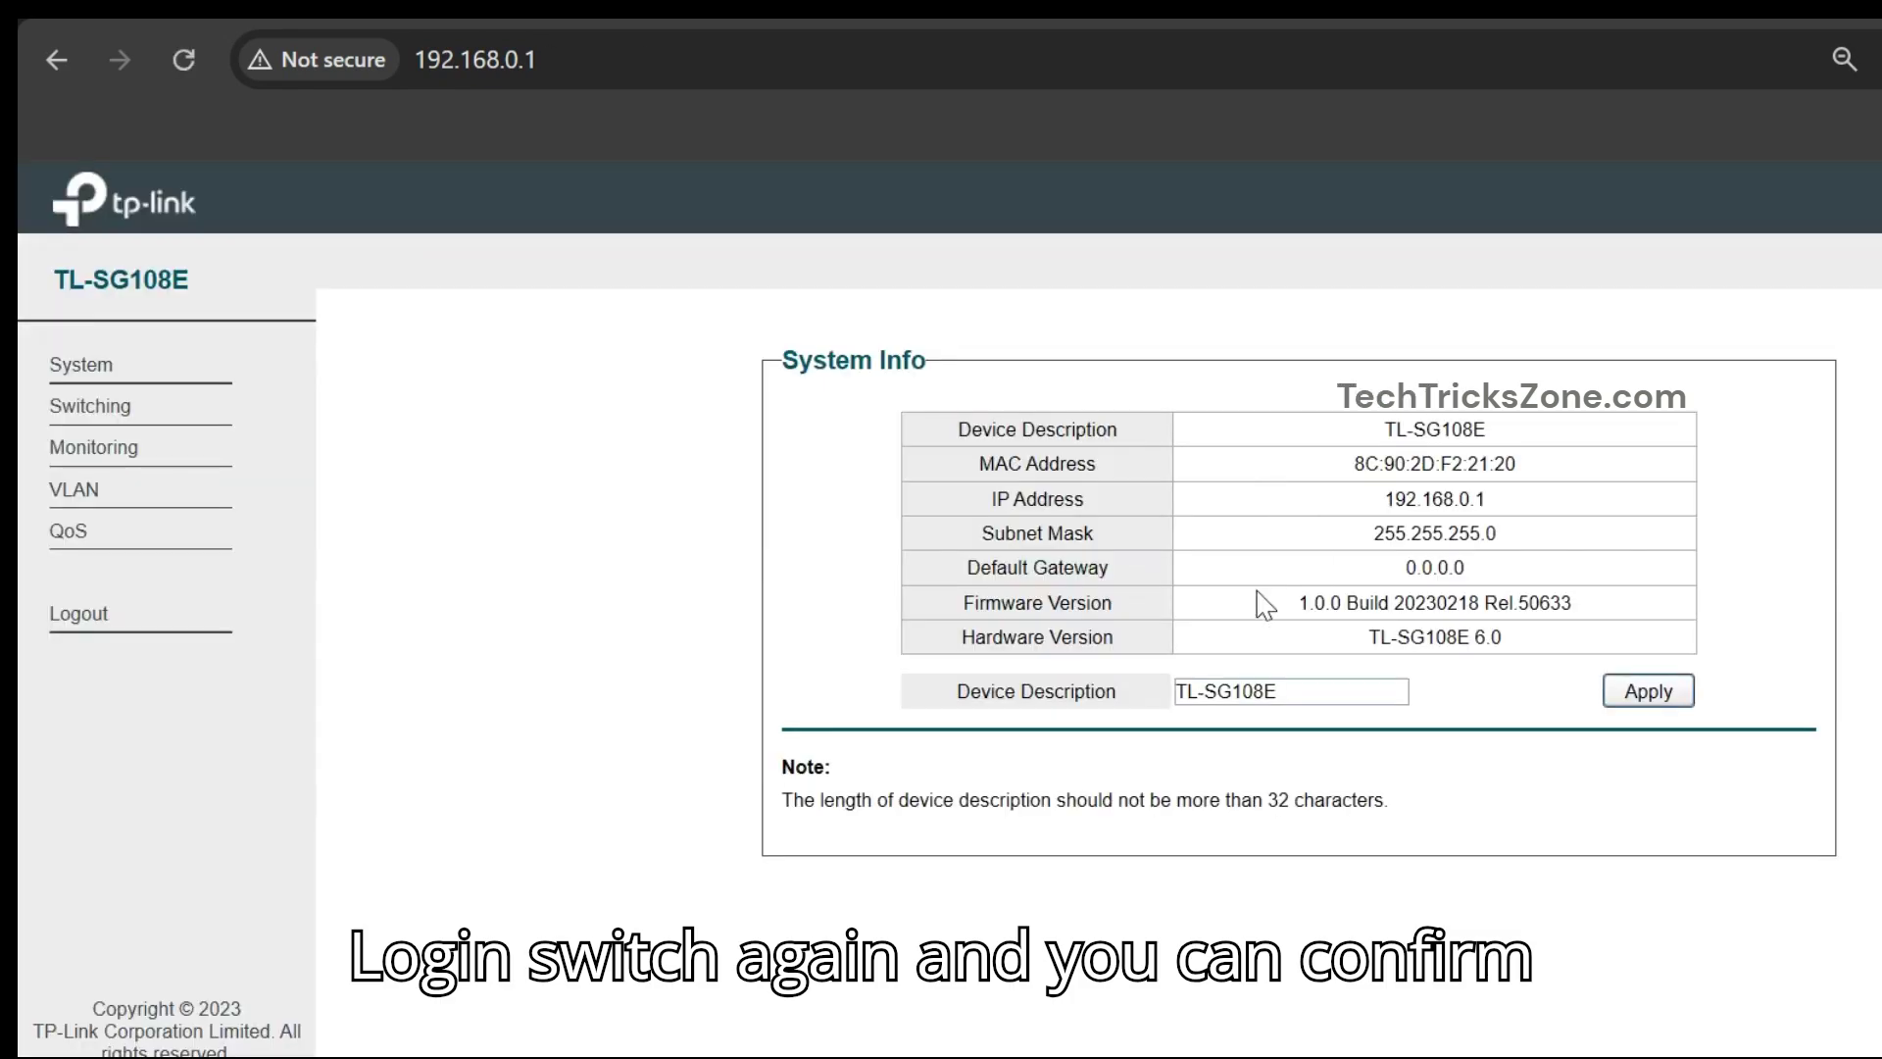
drag(1300, 605, 1608, 613)
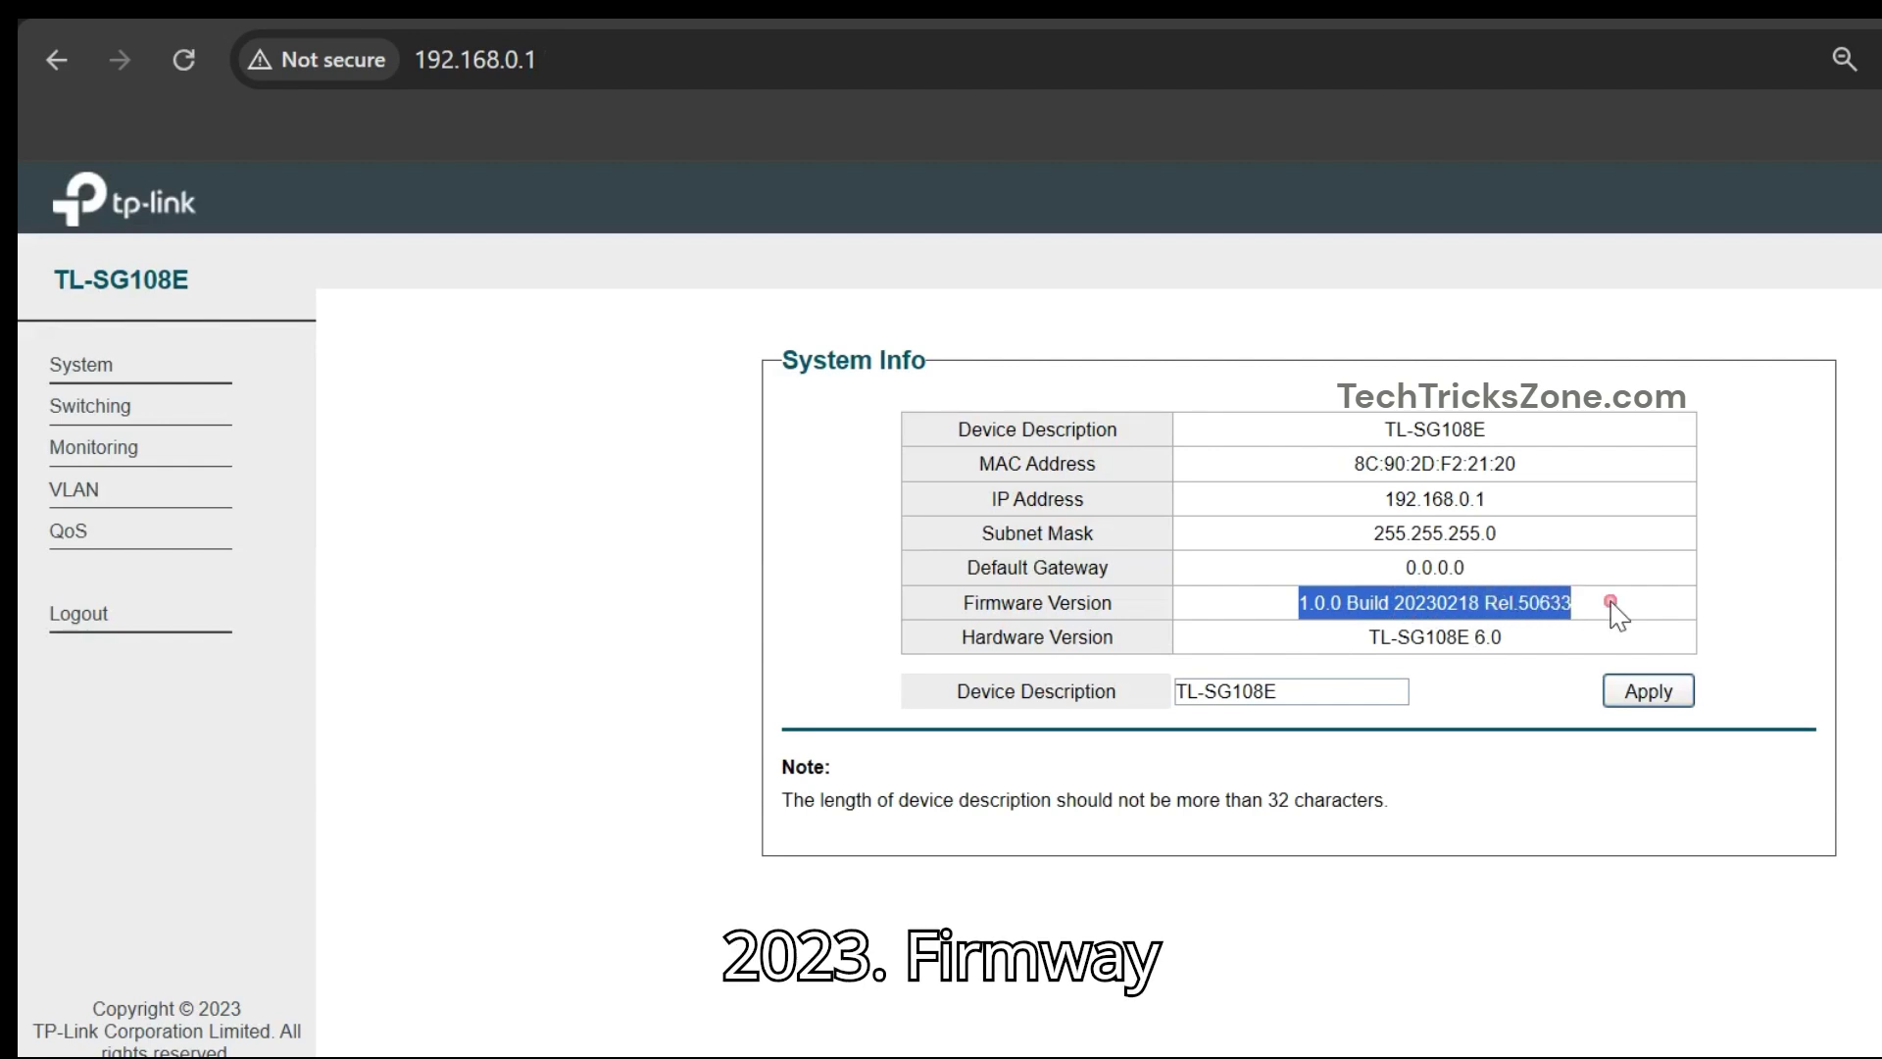
click(1439, 600)
drag(1438, 602, 1412, 601)
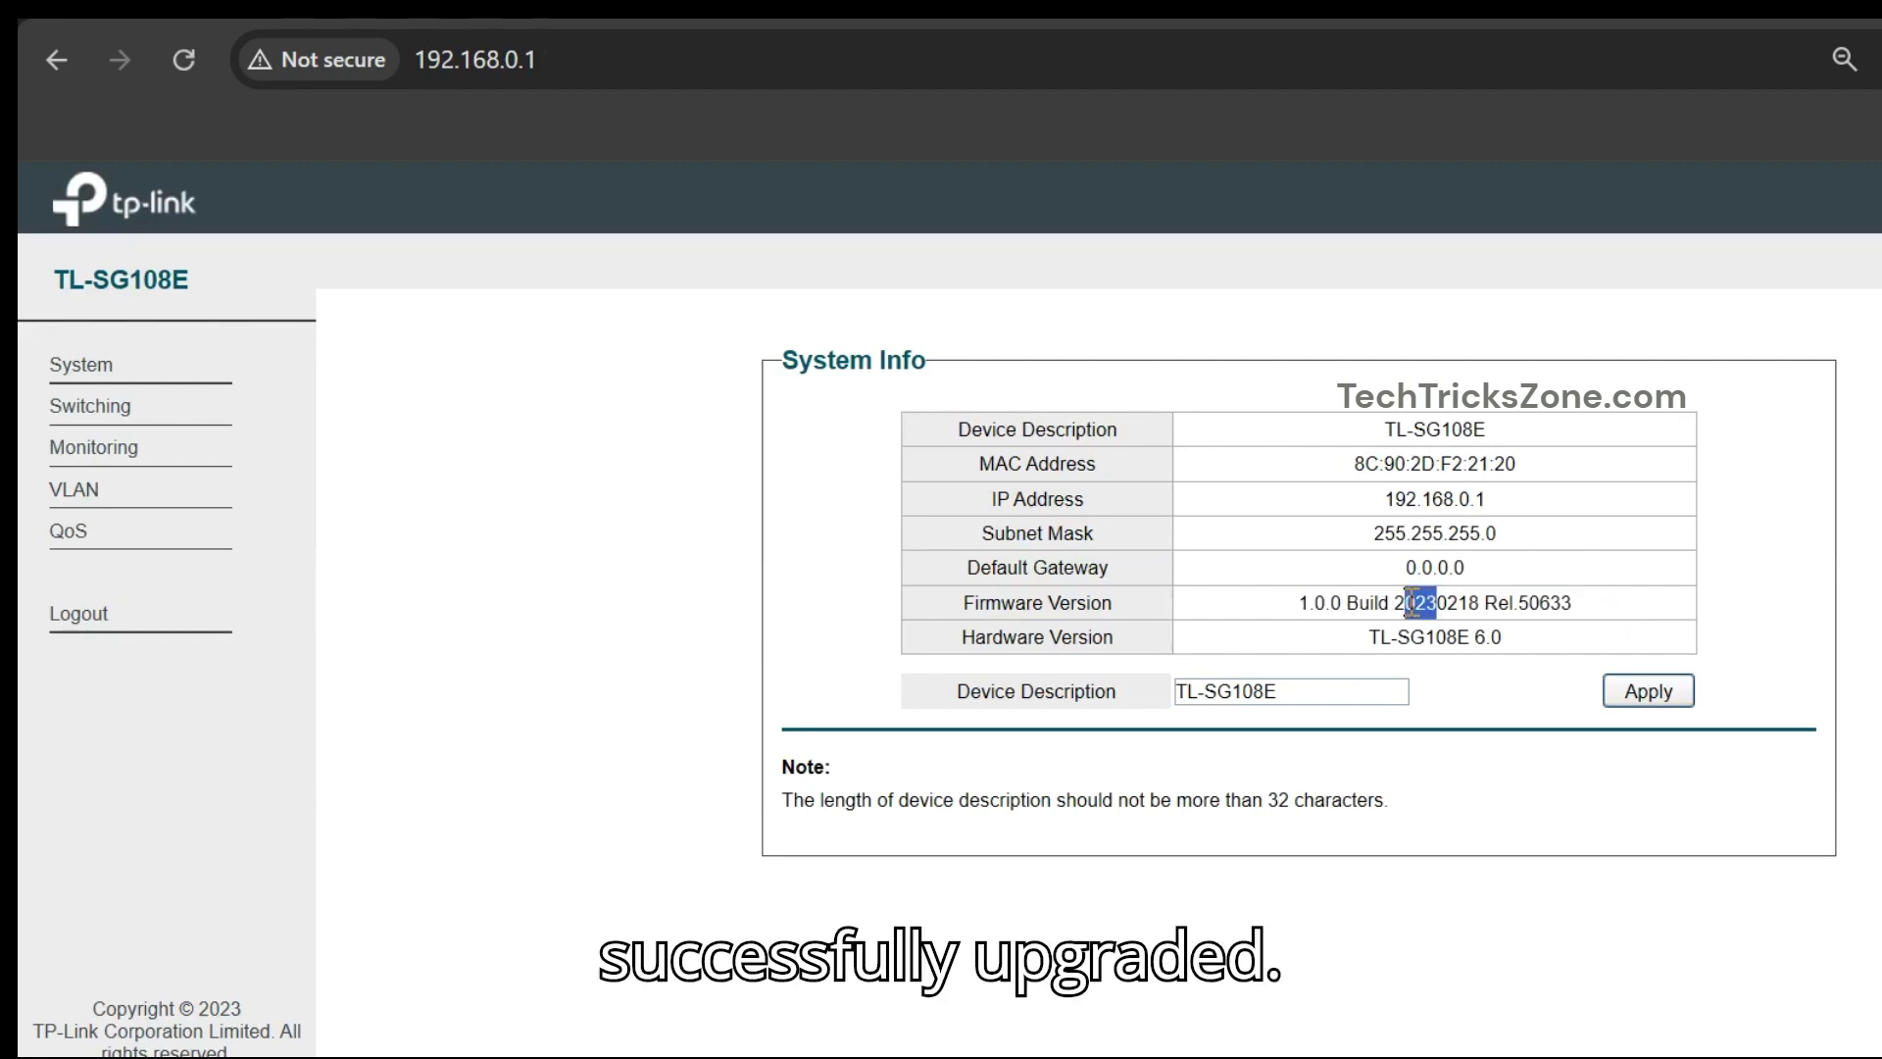
- Browse the menu through System Tools, Port and MTU VLAN pages to the 802.1Q VLAN configuration
click(1539, 806)
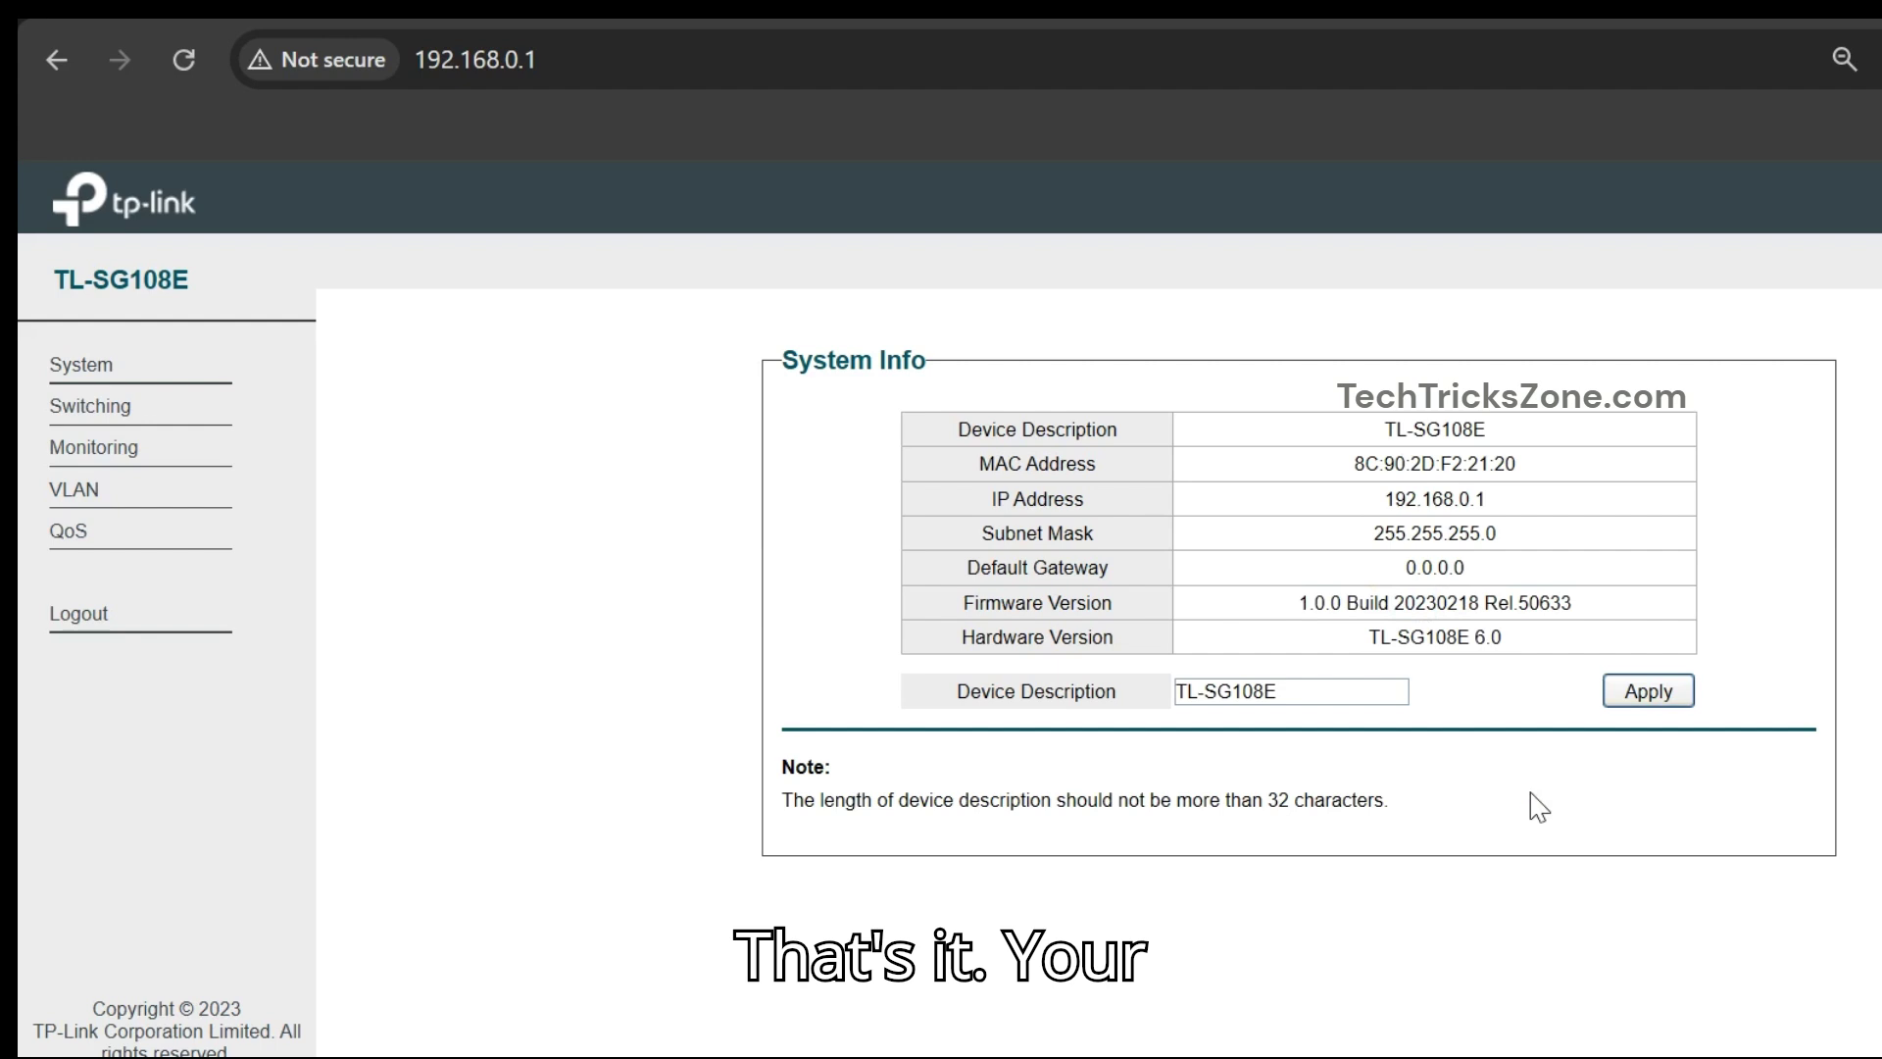
click(117, 365)
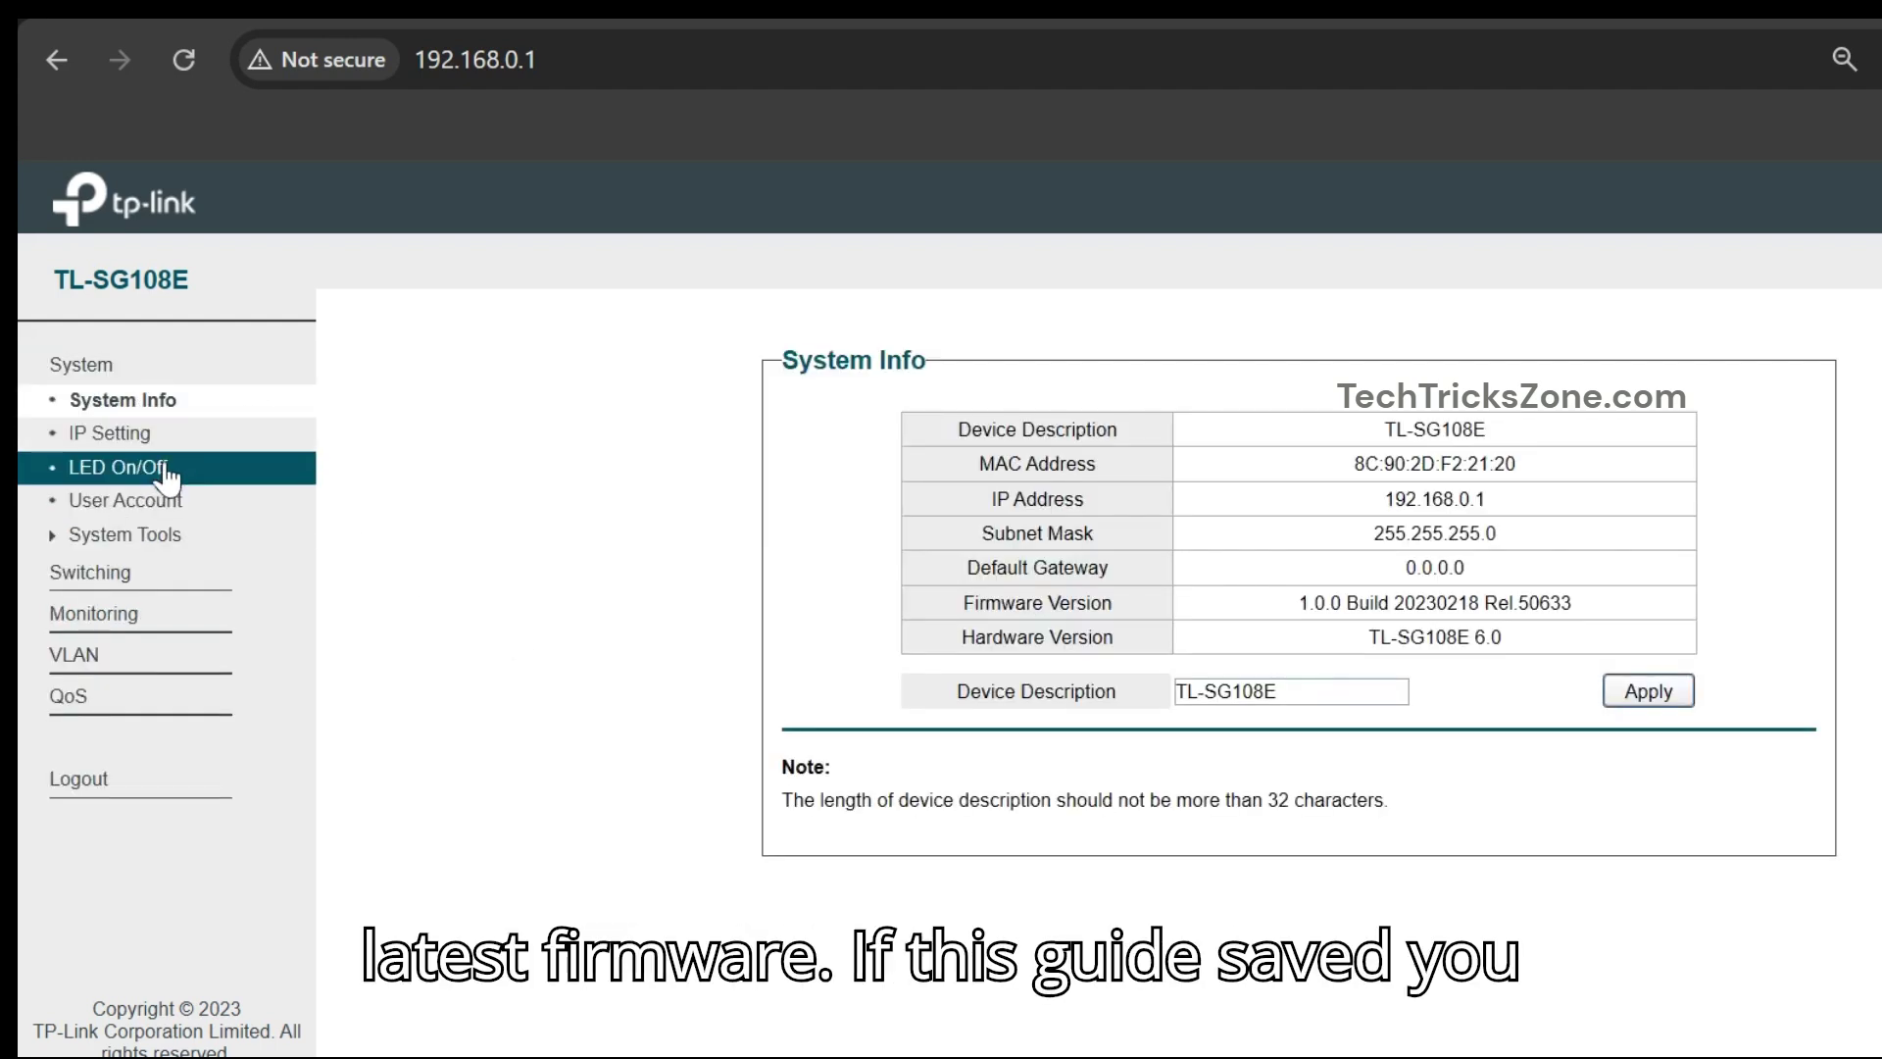
click(154, 537)
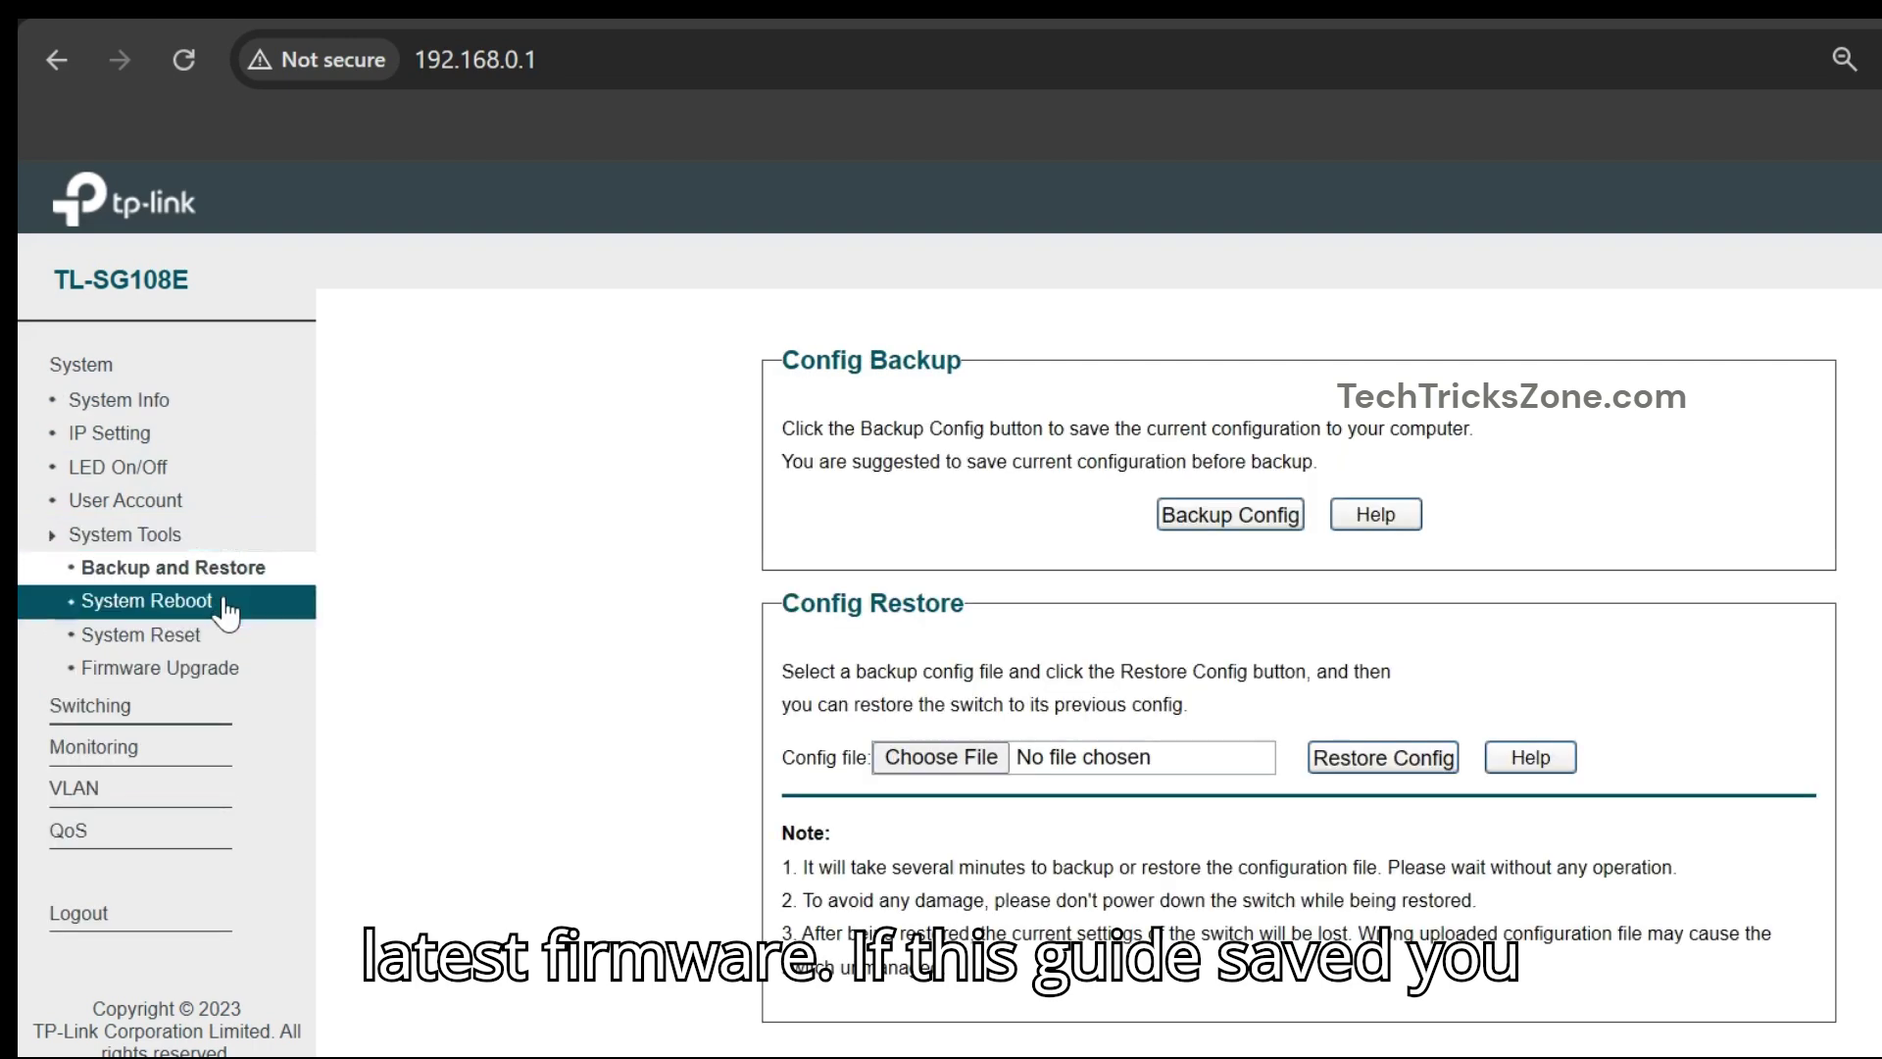
click(108, 706)
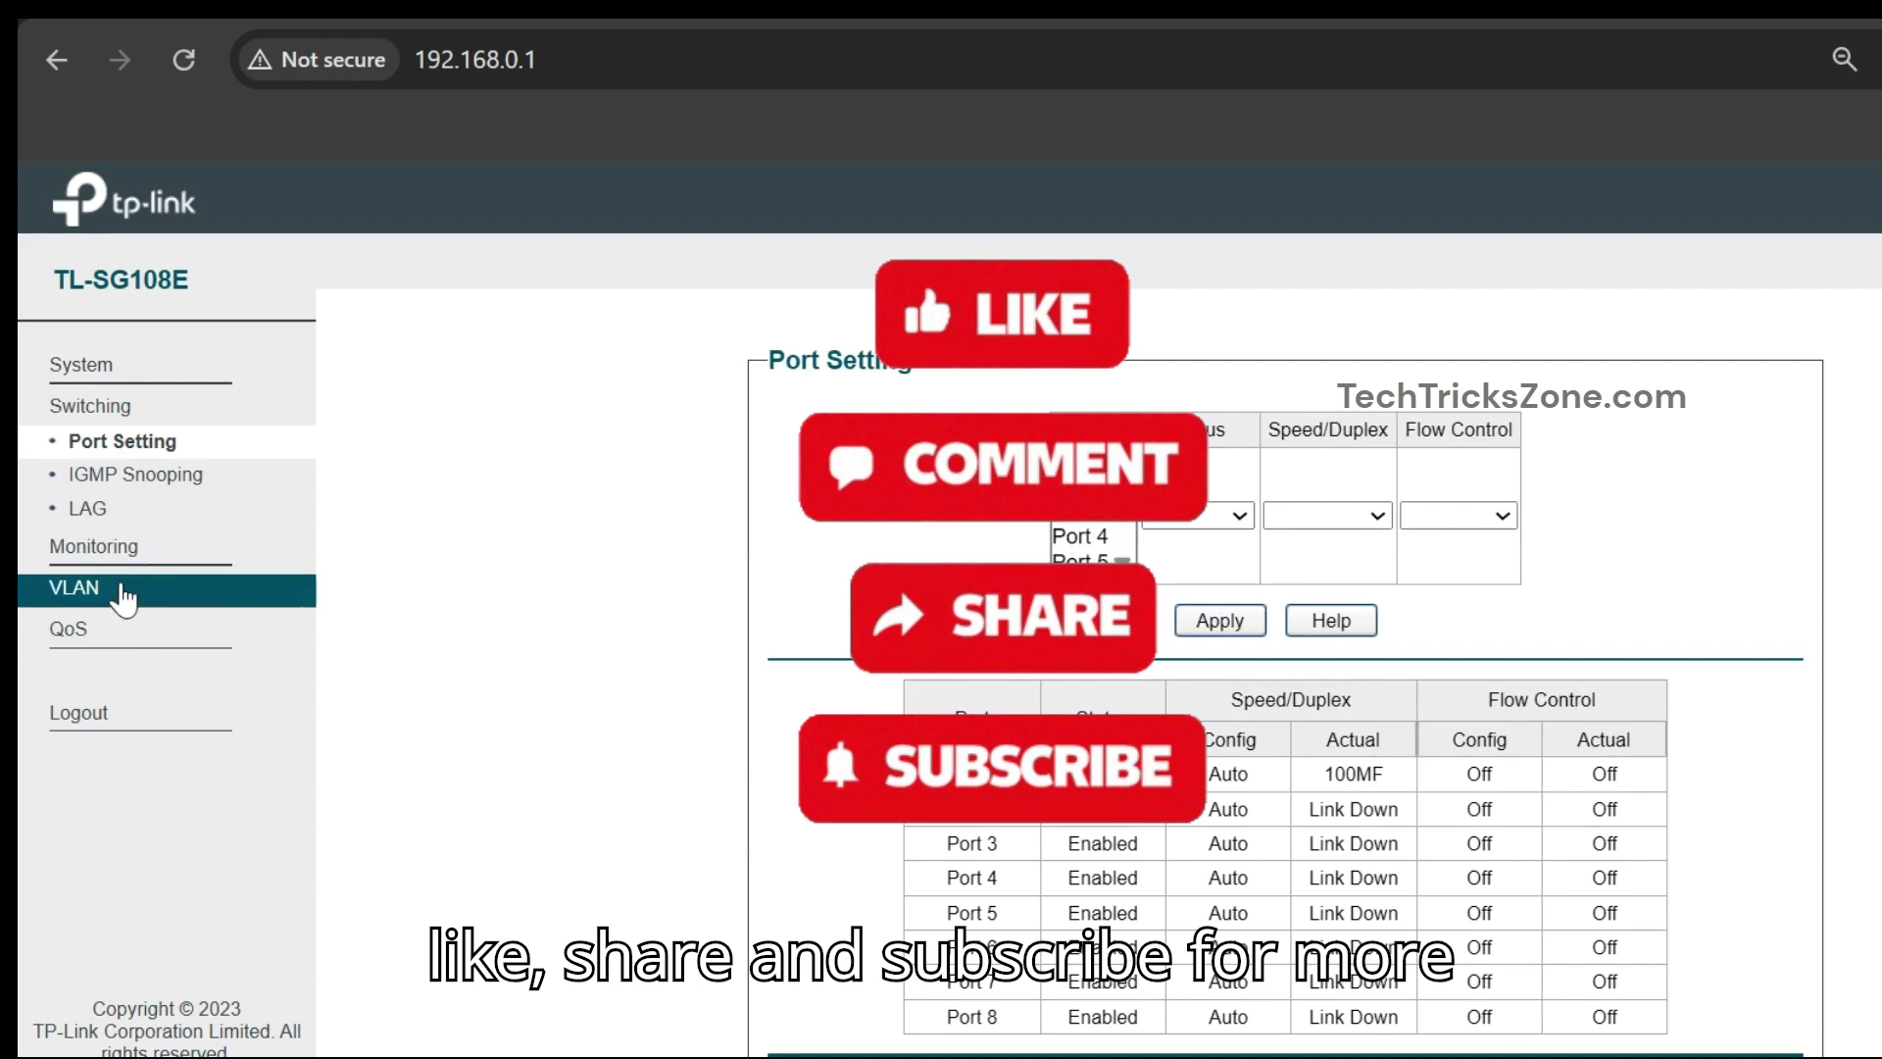
click(127, 589)
click(134, 627)
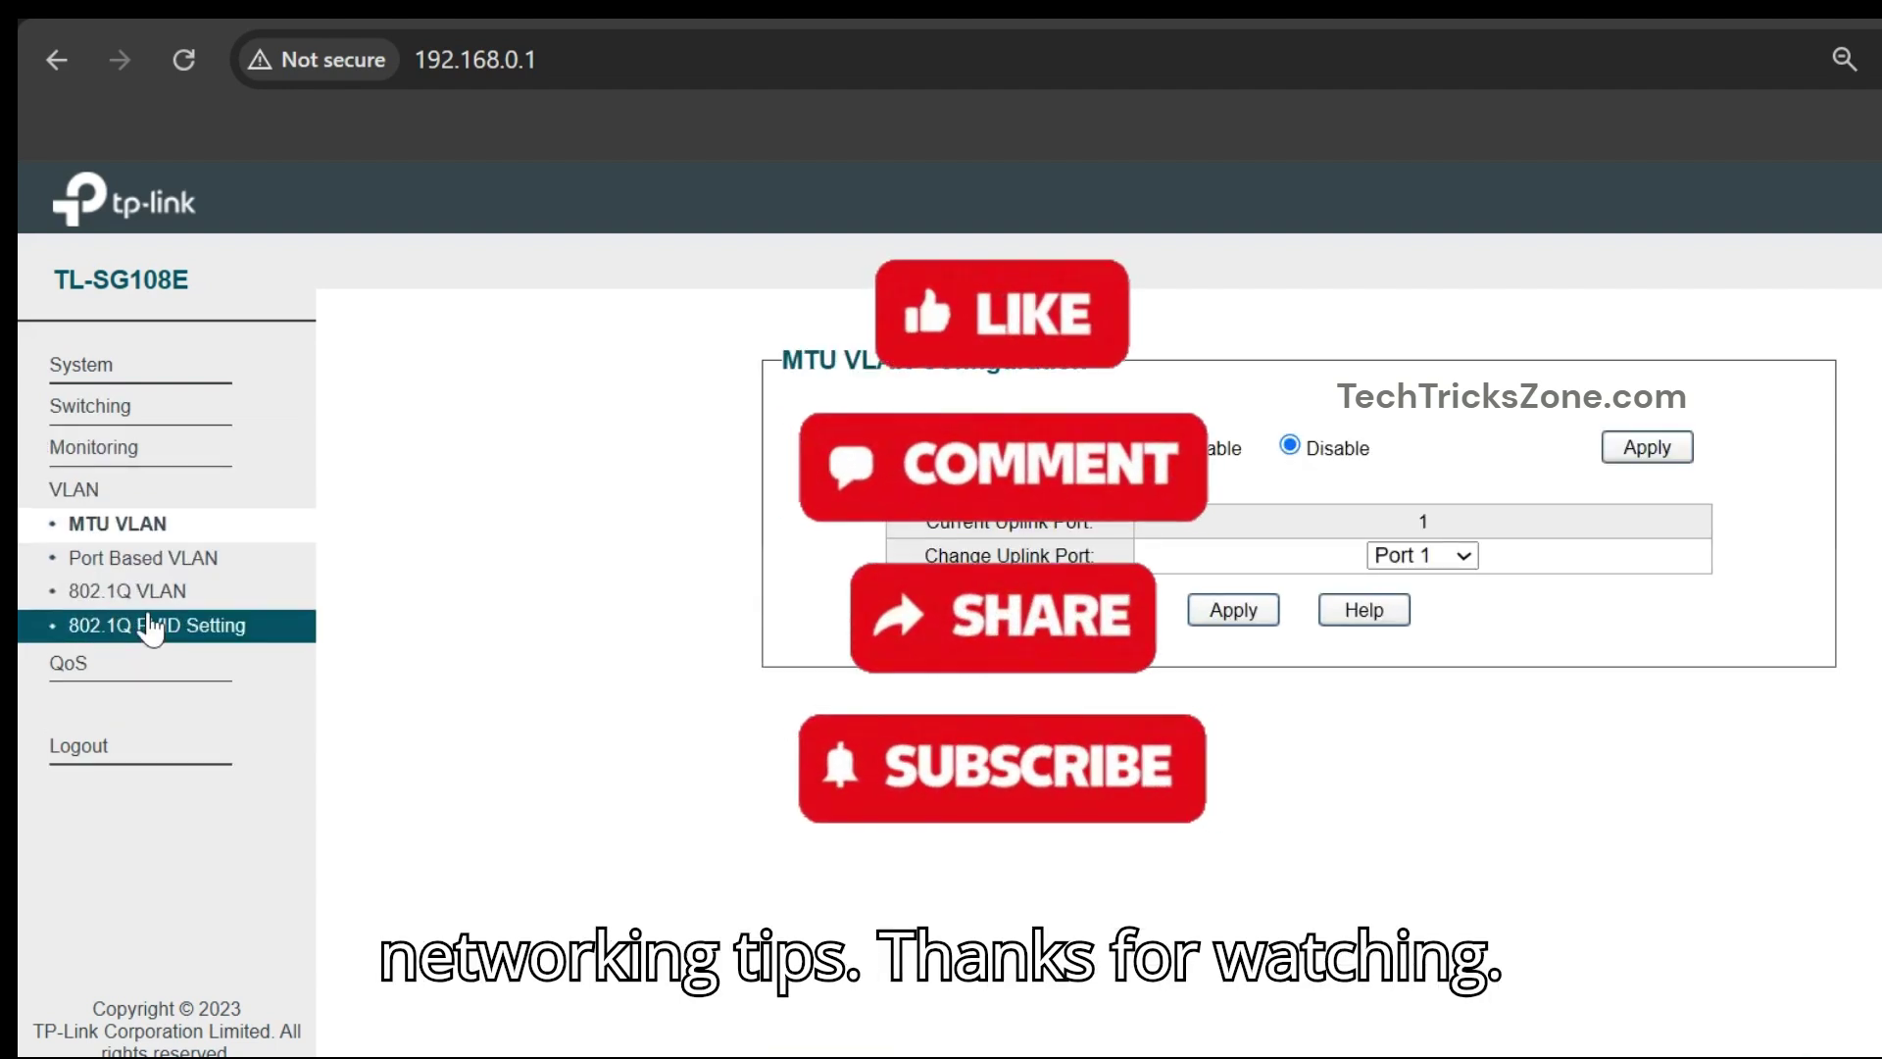
click(145, 592)
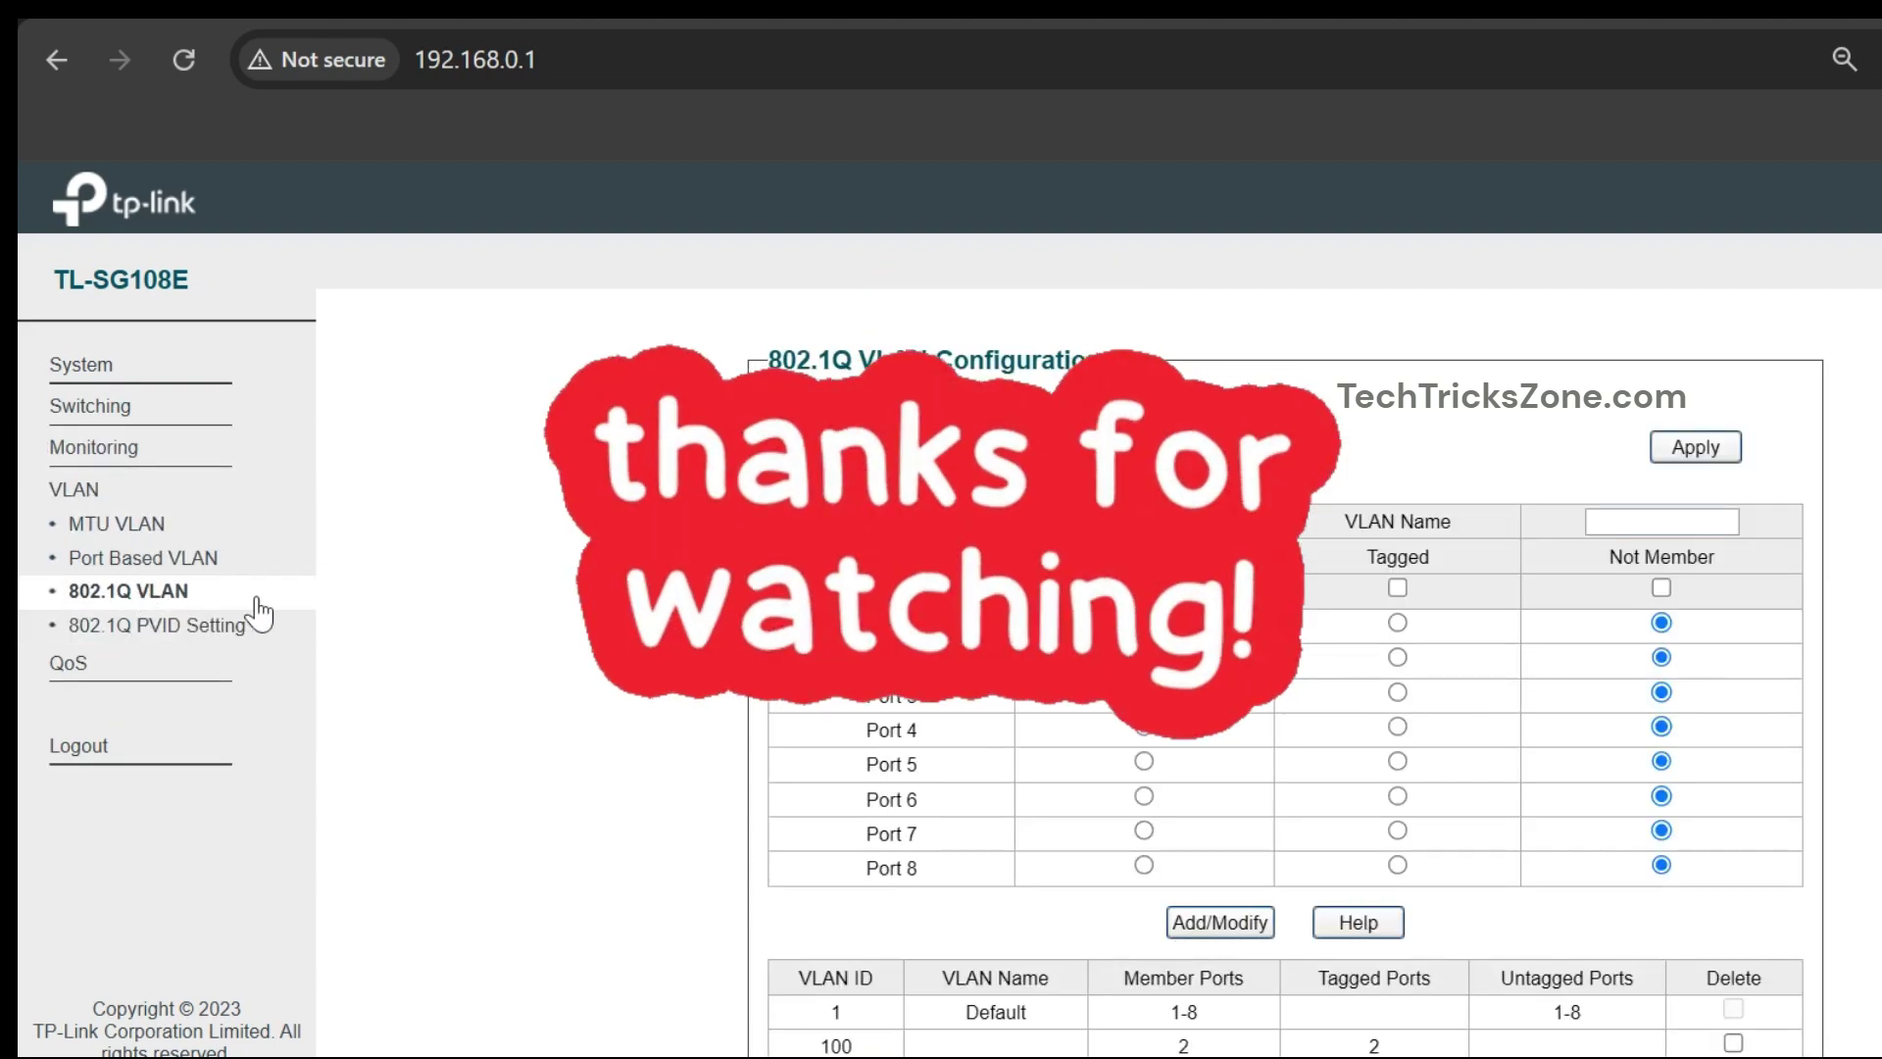
scroll(761, 722, down, 1)
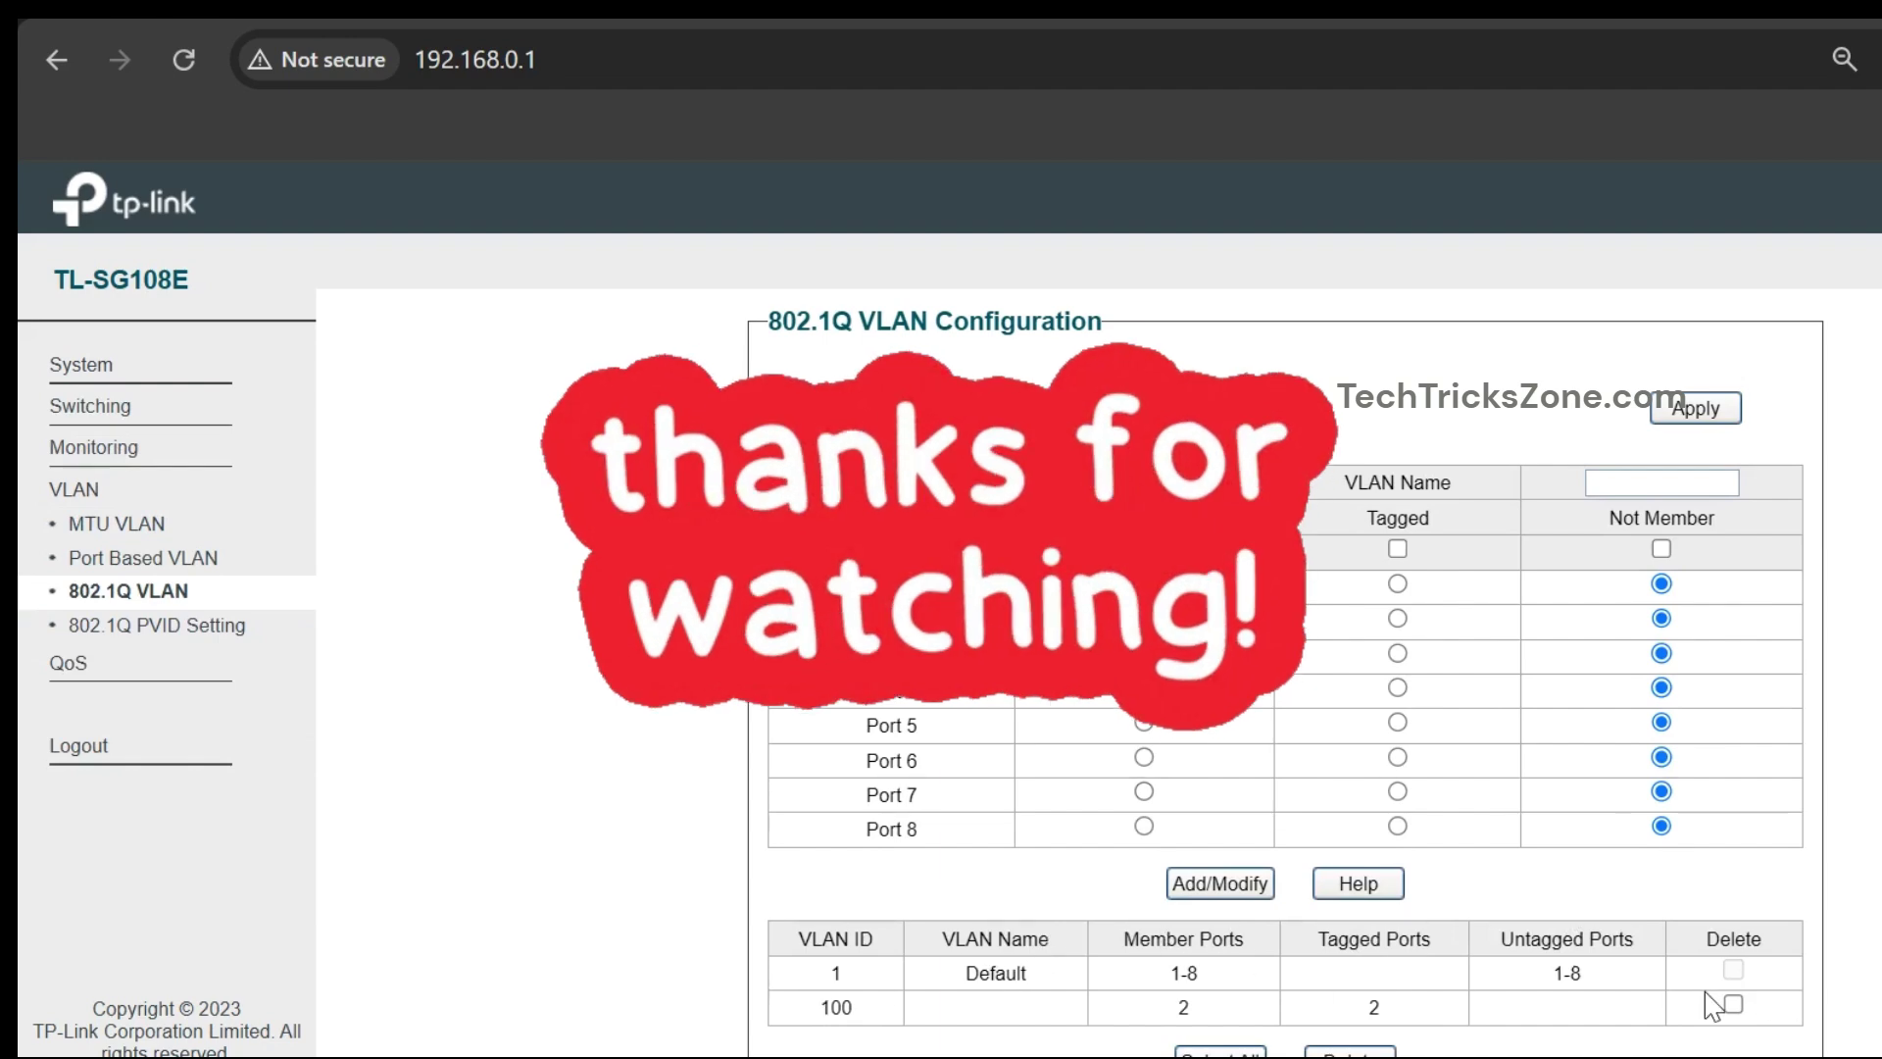